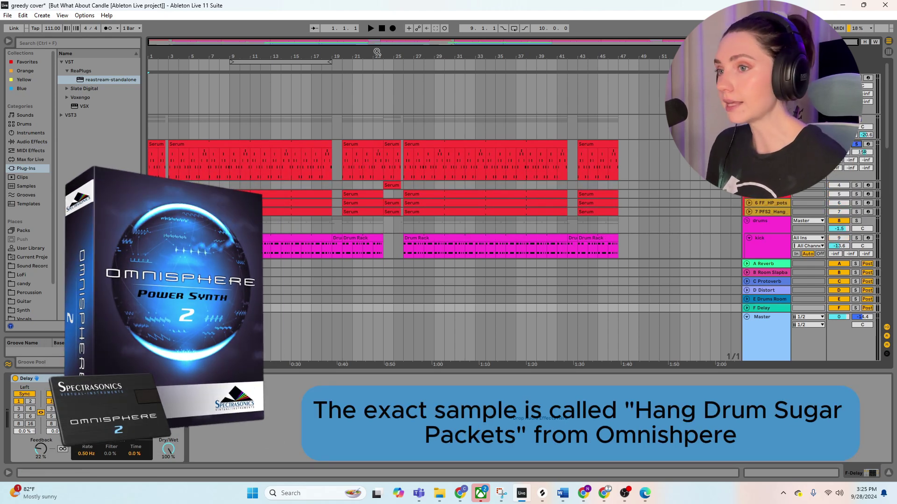
- Play the soloed Serum melody layers one at a time from bar 3
{"action": "left_click", "coordinate": [168, 64]}
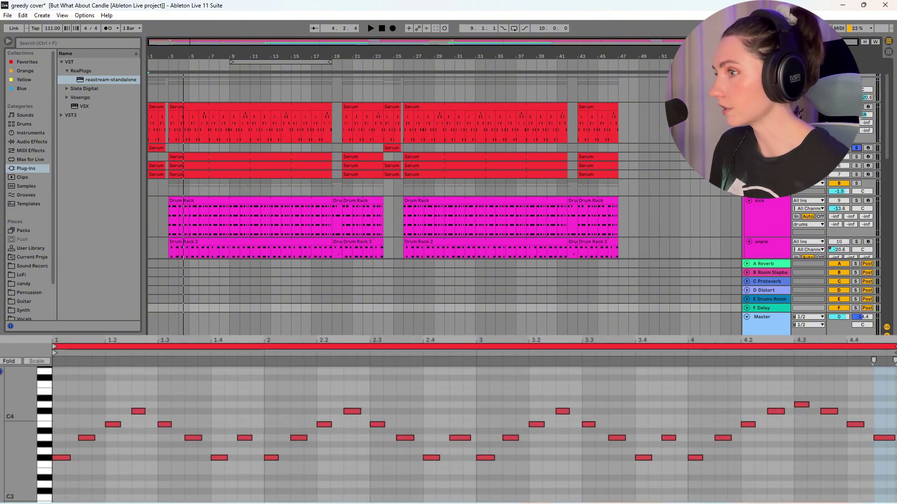
{"action": "scroll", "coordinate": [444, 186], "scroll_direction": "down", "scroll_amount": 1}
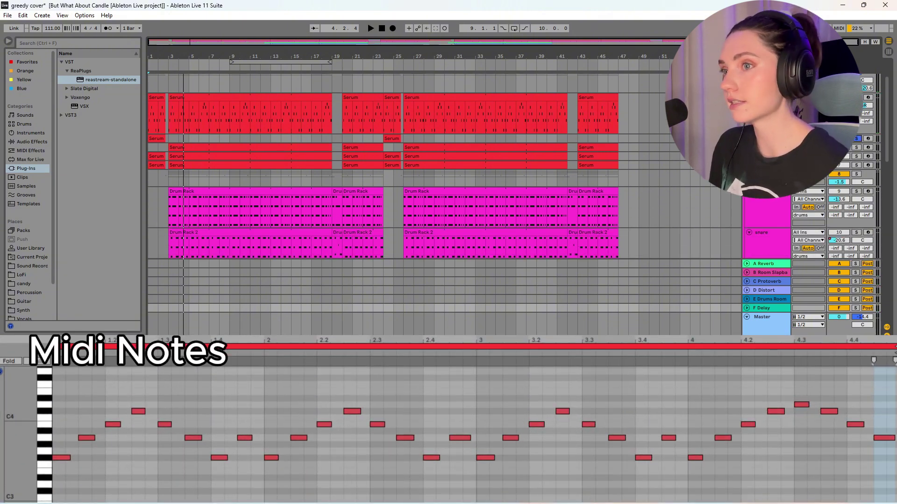
{"action": "key", "text": "space"}
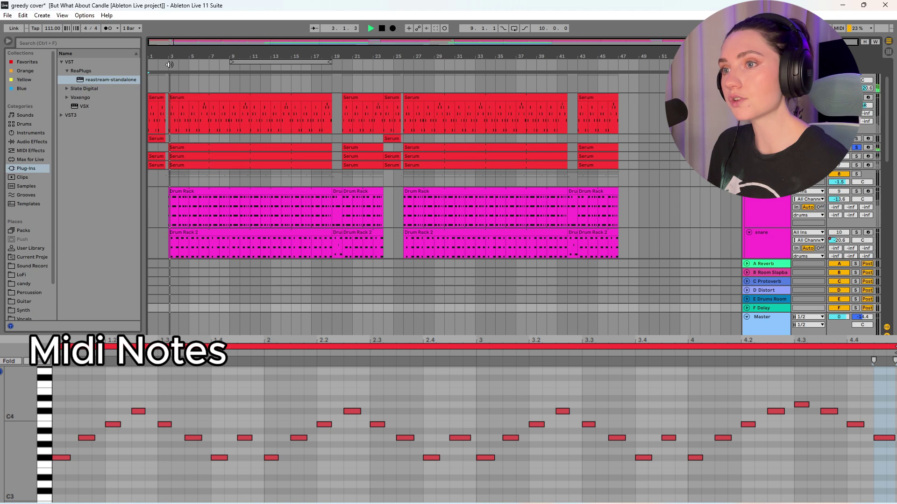
{"action": "left_click", "coordinate": [382, 29]}
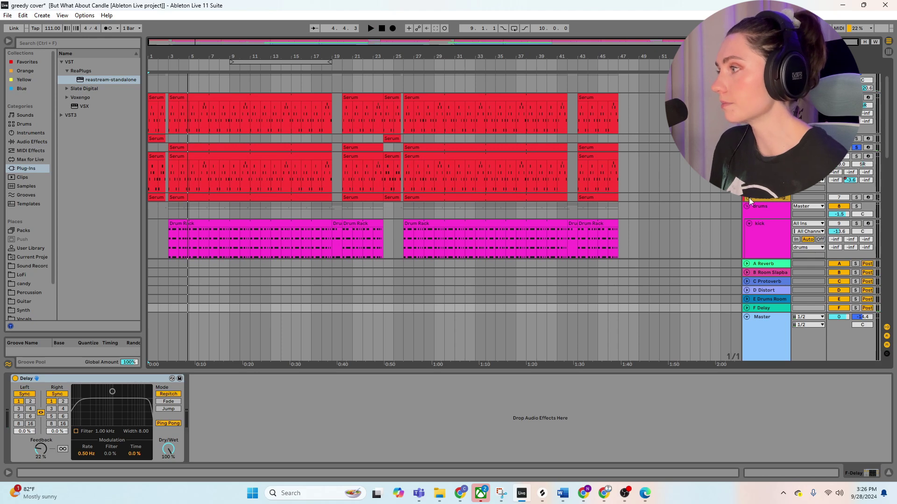
- Expand the PFS2_Hang track and listen to it soloed from bar 3
{"action": "left_click", "coordinate": [749, 201]}
{"action": "key", "text": "space"}
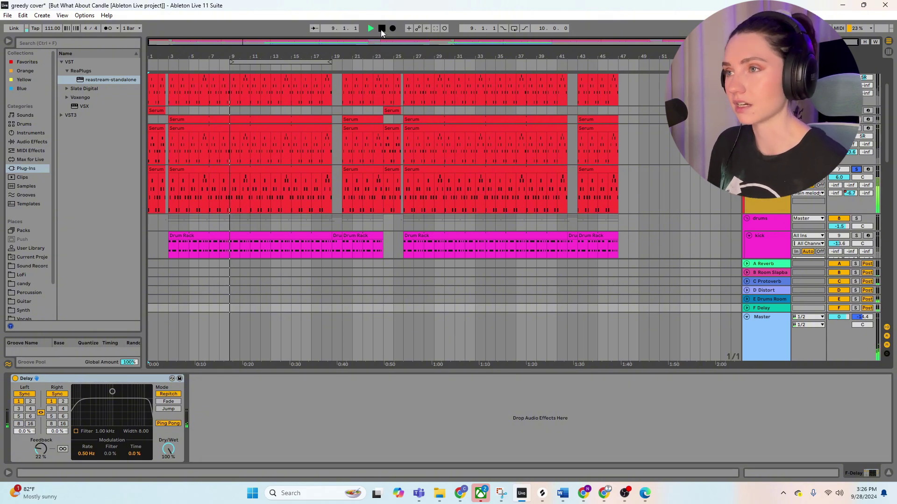
{"action": "key", "text": "space"}
- Play all main melody layers together from bar 3 for about two bars
{"action": "scroll", "coordinate": [672, 168], "scroll_direction": "up", "scroll_amount": 3}
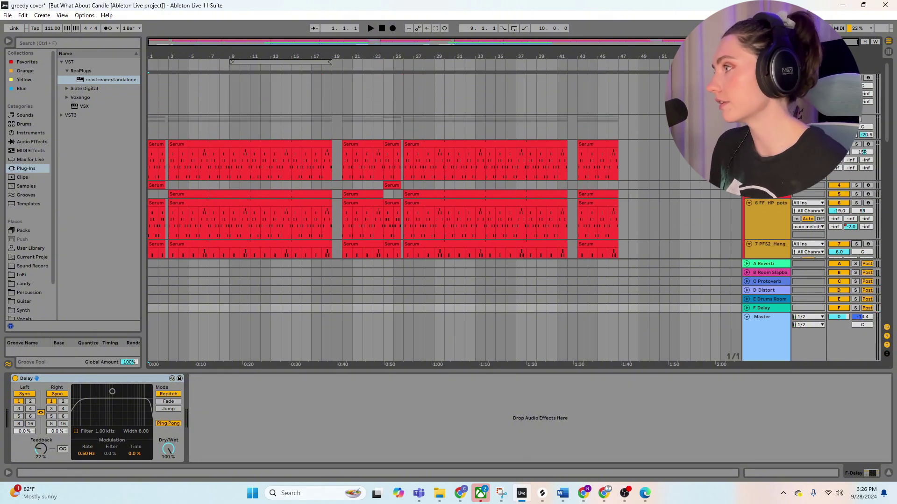
{"action": "left_click", "coordinate": [166, 62]}
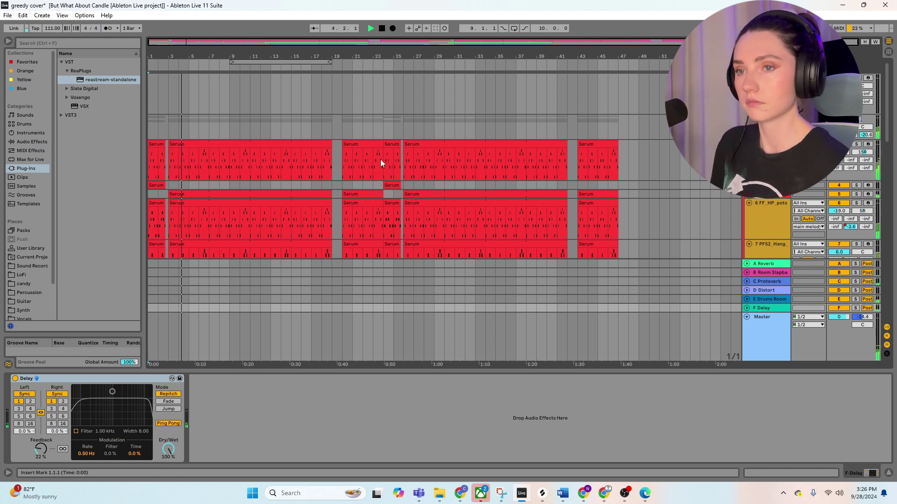
{"action": "left_click", "coordinate": [381, 28]}
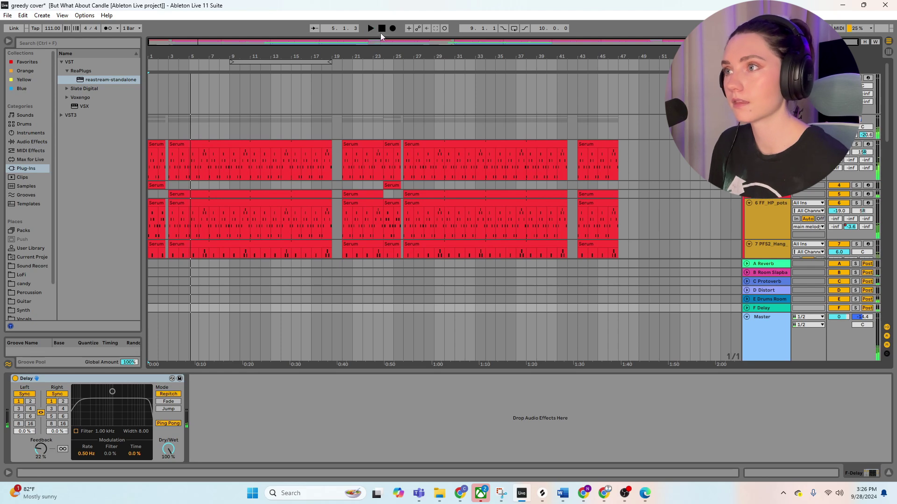
- Show the main melody group's effect chain and open the OTT plug-in window to inspect its settings
{"action": "left_click", "coordinate": [814, 189]}
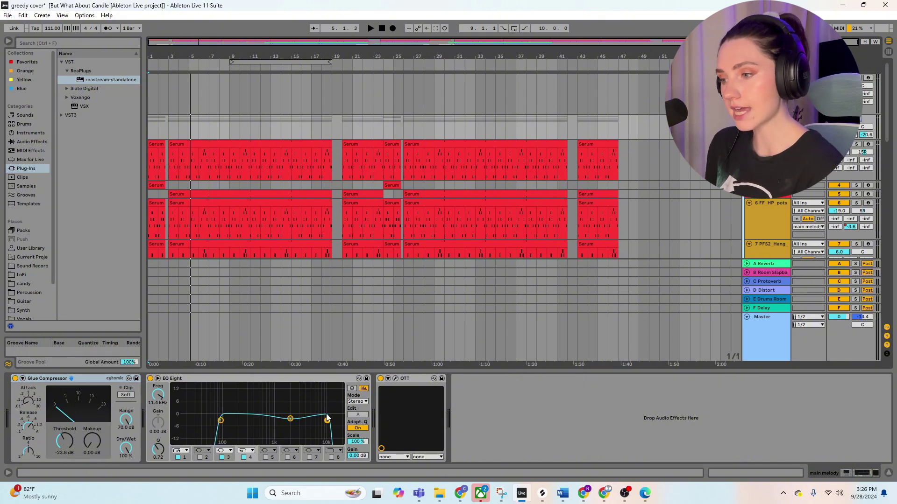
{"action": "left_click", "coordinate": [405, 383]}
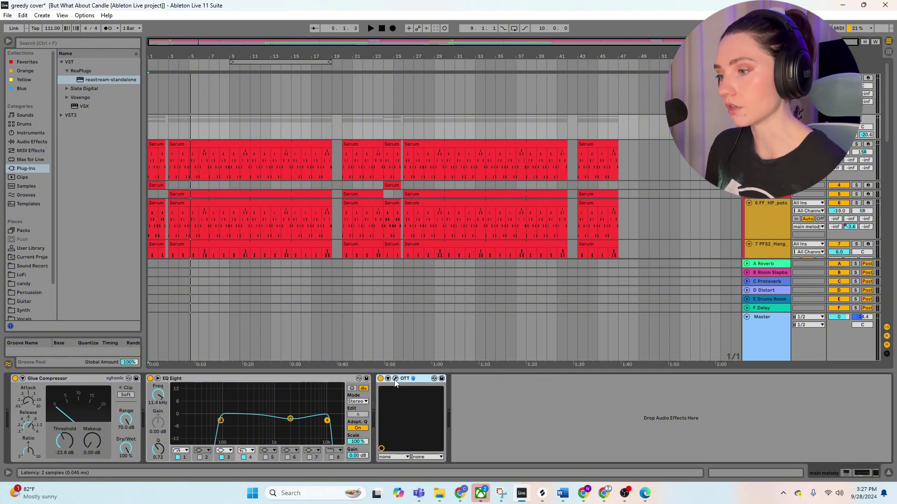
{"action": "left_click", "coordinate": [395, 379]}
{"action": "left_click_drag", "start_coordinate": [257, 250], "coordinate": [434, 179]}
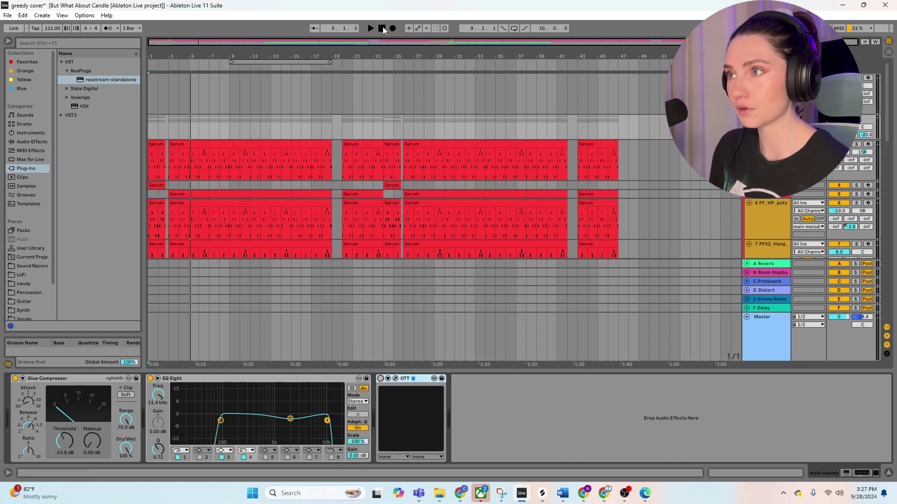
- Play the main melody's opening bars twice to compare the sound with OTT off and on
{"action": "left_click", "coordinate": [369, 32]}
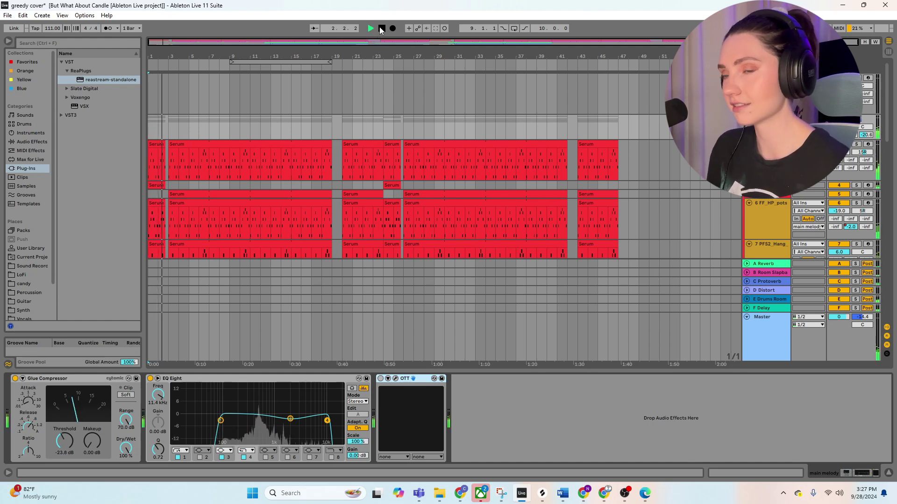
{"action": "left_click", "coordinate": [382, 29]}
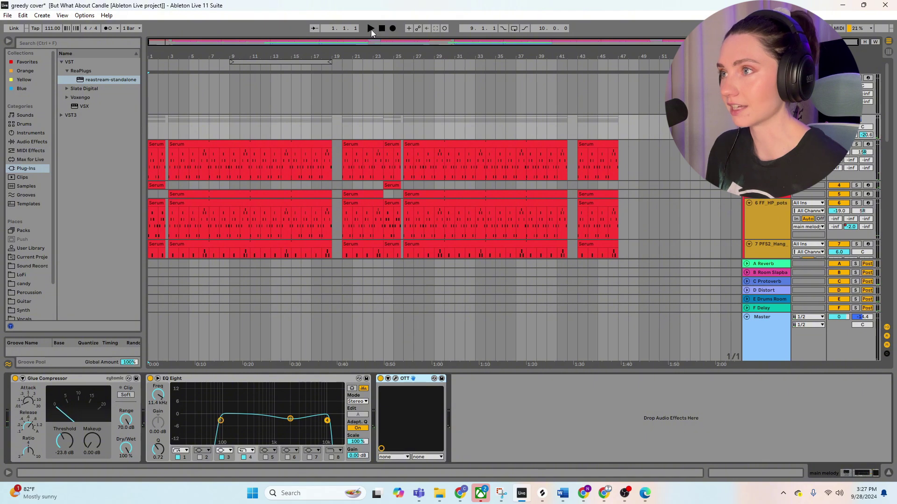
{"action": "left_click", "coordinate": [371, 29]}
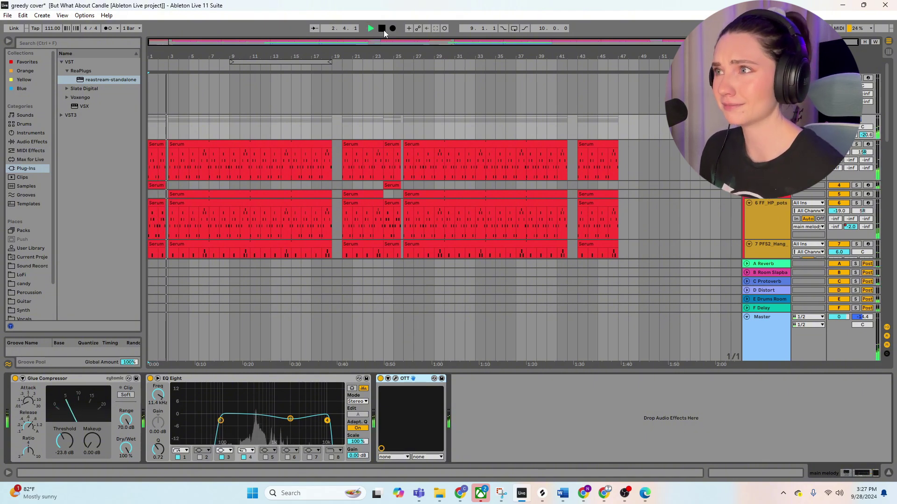
{"action": "left_click", "coordinate": [382, 29]}
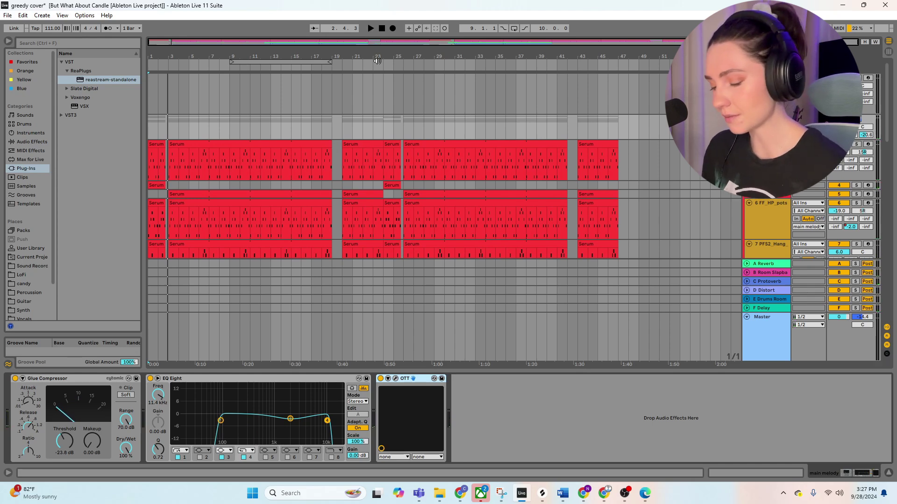
- Show the kick track's Drum Rack and play the kick pattern from bar 3
{"action": "scroll", "coordinate": [495, 100], "scroll_direction": "down", "scroll_amount": 5}
{"action": "scroll", "coordinate": [495, 100], "scroll_direction": "down", "scroll_amount": 3}
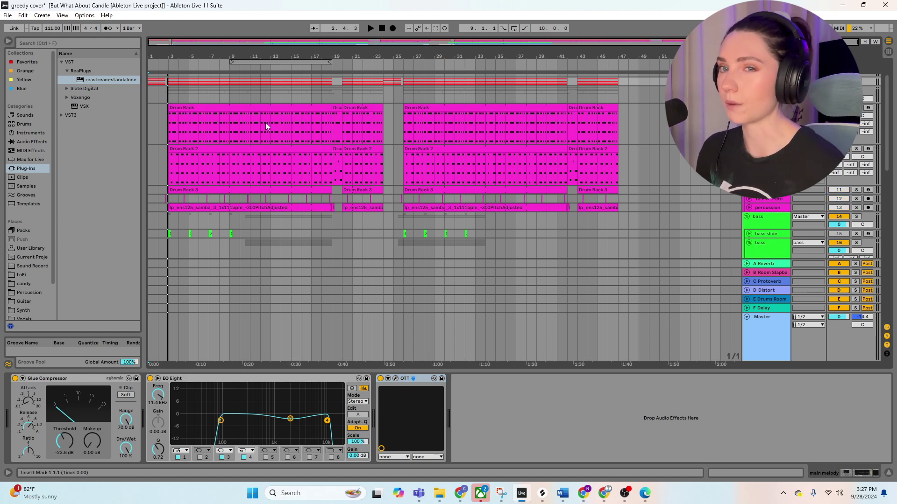
{"action": "left_click", "coordinate": [551, 136]}
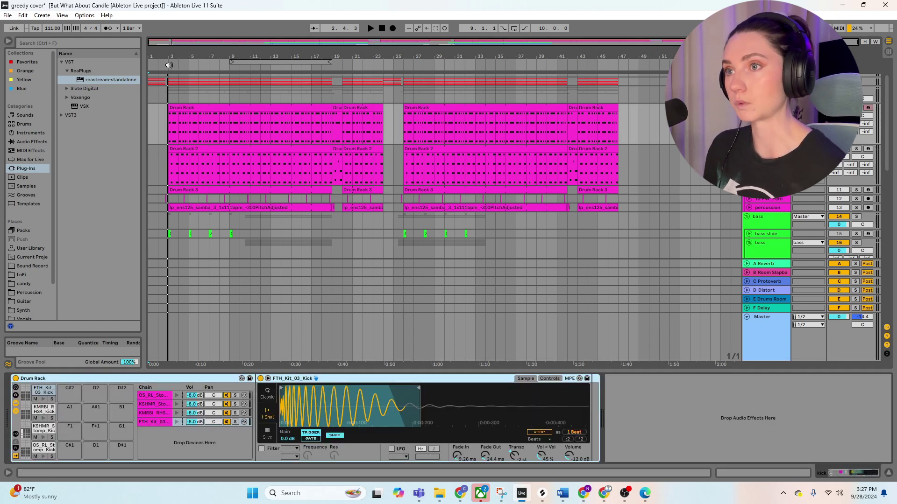
{"action": "left_click", "coordinate": [168, 65]}
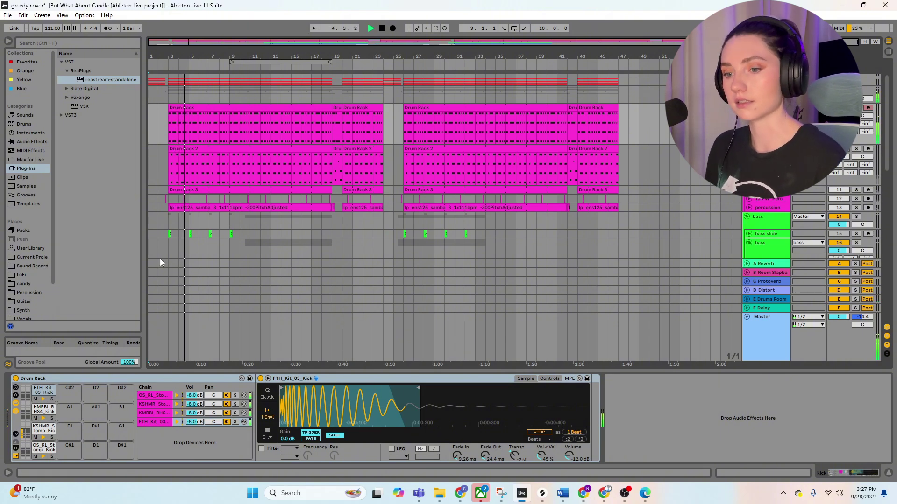
{"action": "left_click", "coordinate": [381, 29]}
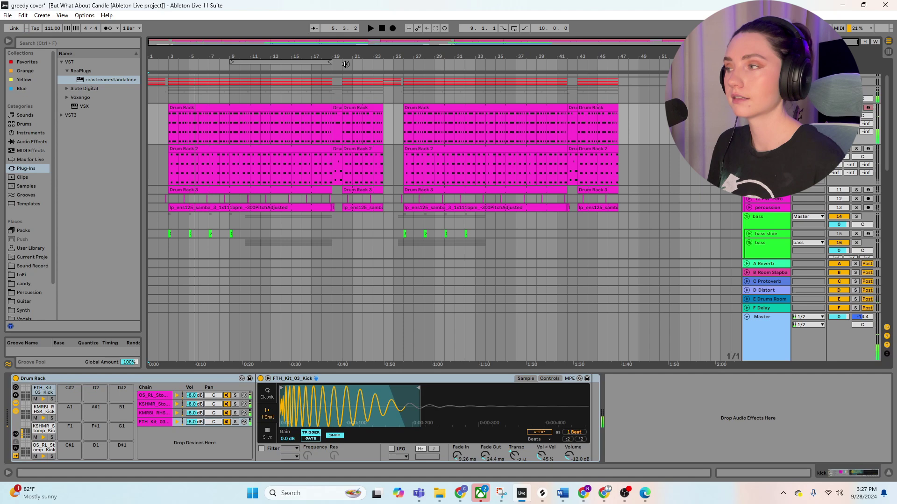
- Preview the individual kick samples in the Drum Rack and replay the kick pattern from bar 3
{"action": "left_click", "coordinate": [43, 400]}
{"action": "left_click", "coordinate": [43, 418]}
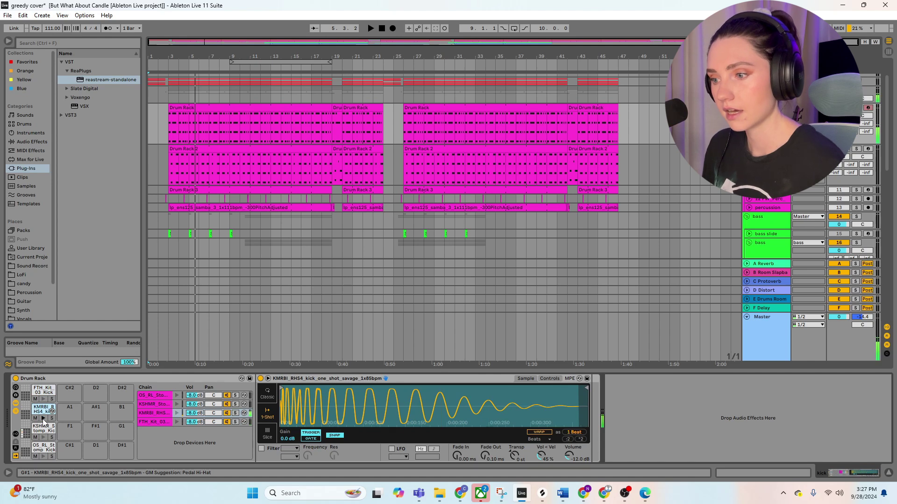
{"action": "left_click", "coordinate": [43, 438]}
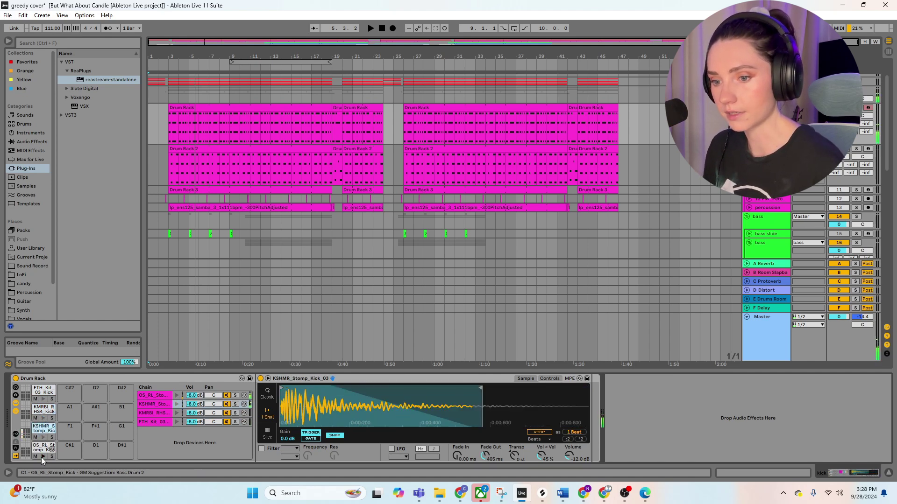
{"action": "left_click", "coordinate": [171, 68]}
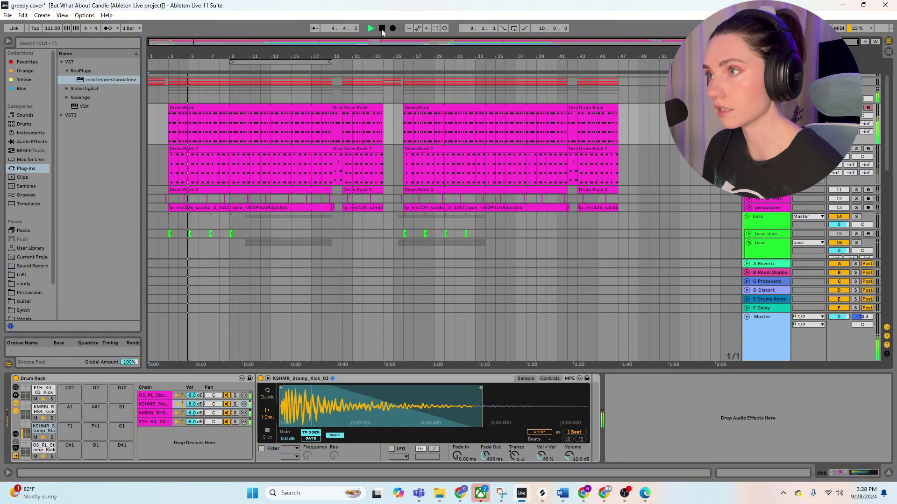
{"action": "left_click", "coordinate": [382, 29]}
- Solo the snare track and preview its Drum Rack samples, including the metal handpan and the clap one-shot
{"action": "left_click", "coordinate": [840, 167]}
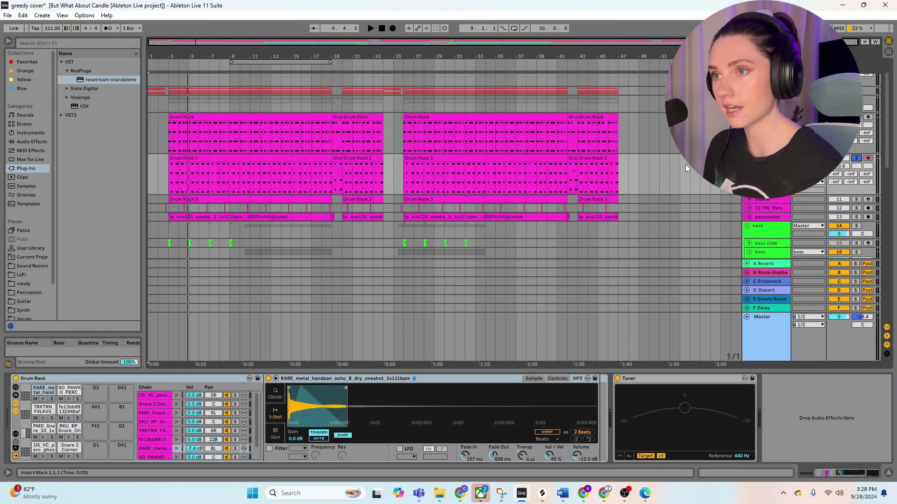
{"action": "left_click", "coordinate": [43, 399]}
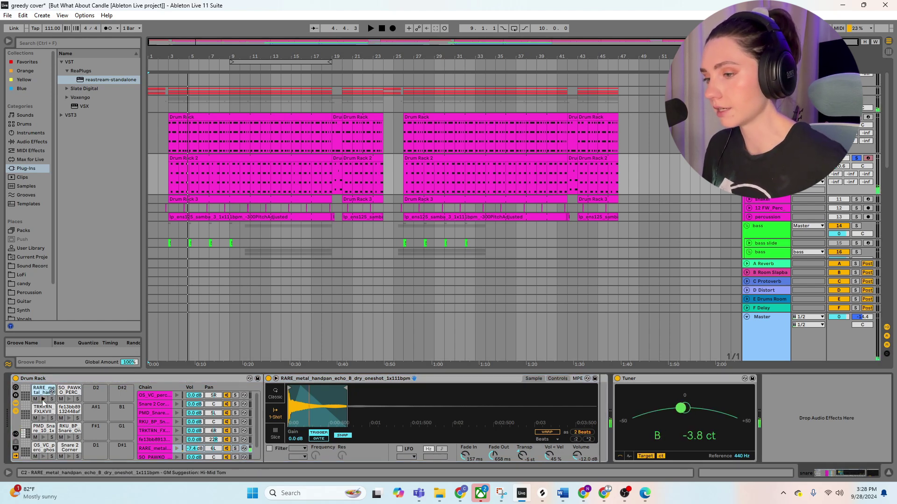
{"action": "left_click", "coordinate": [43, 418]}
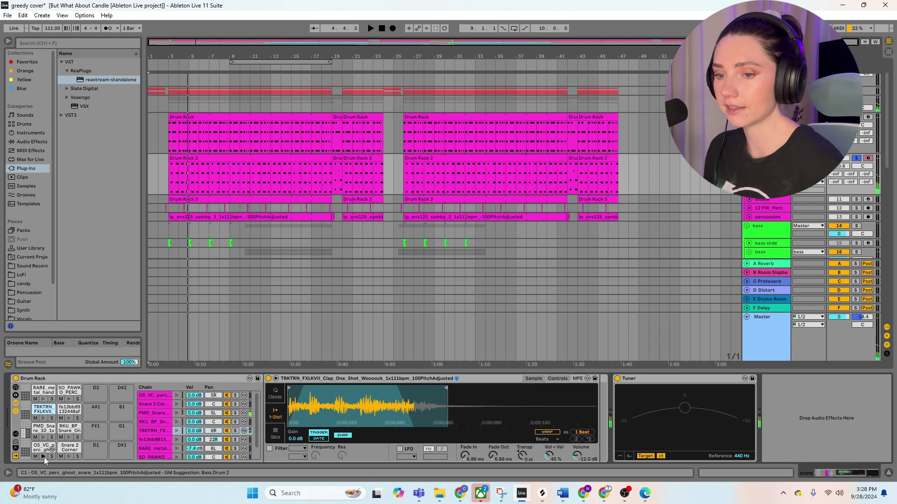
- Play the soloed snare pattern from bar 3
{"action": "key", "text": "space"}
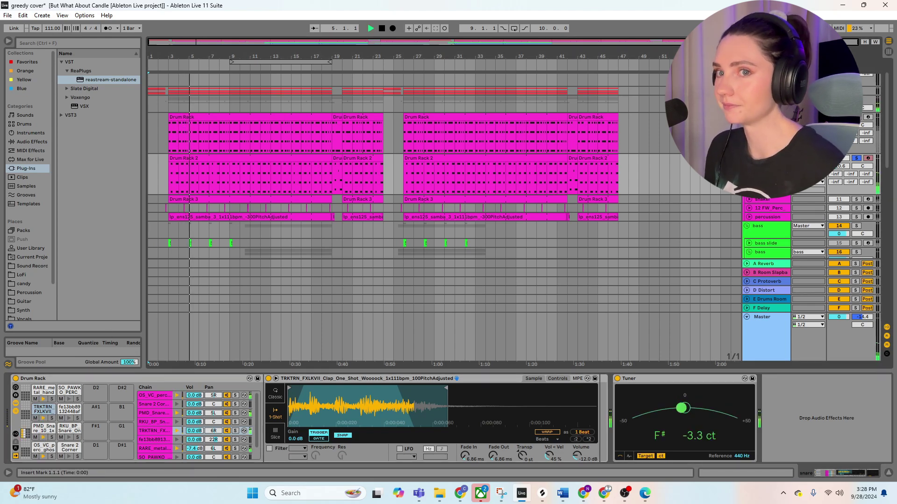
{"action": "scroll", "coordinate": [370, 144], "scroll_direction": "down", "scroll_amount": 2}
{"action": "key", "text": "u"}
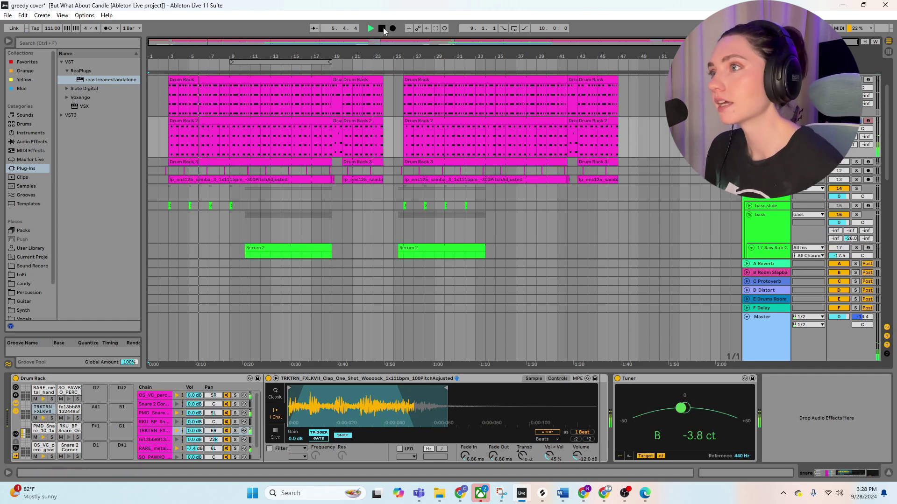
{"action": "key", "text": "space"}
- Expand track 11 with the Drum Rack 3 clips and listen to it soloed from bar 3
{"action": "key", "text": "u"}
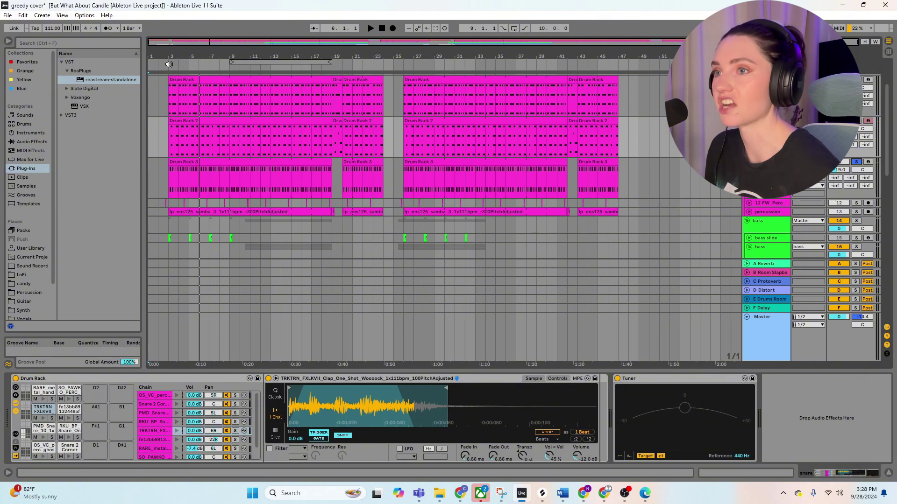
{"action": "key", "text": "shift+space"}
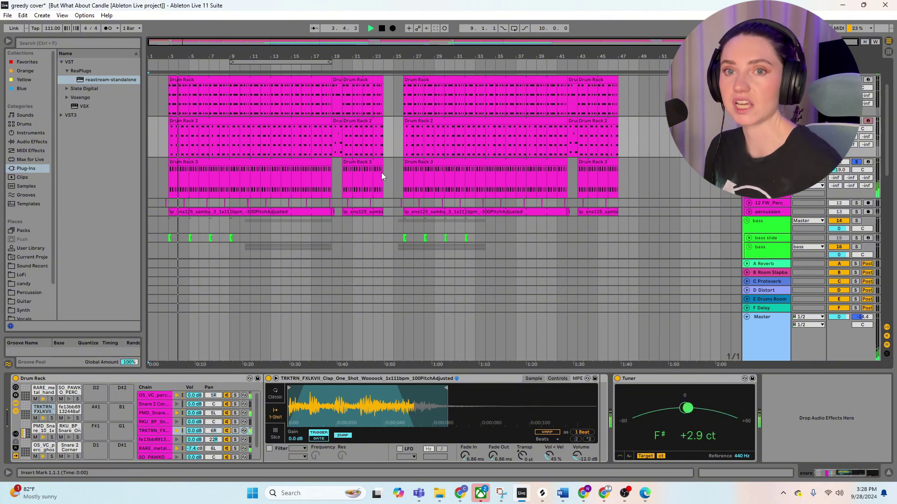
{"action": "scroll", "coordinate": [388, 168], "scroll_direction": "down", "scroll_amount": 3}
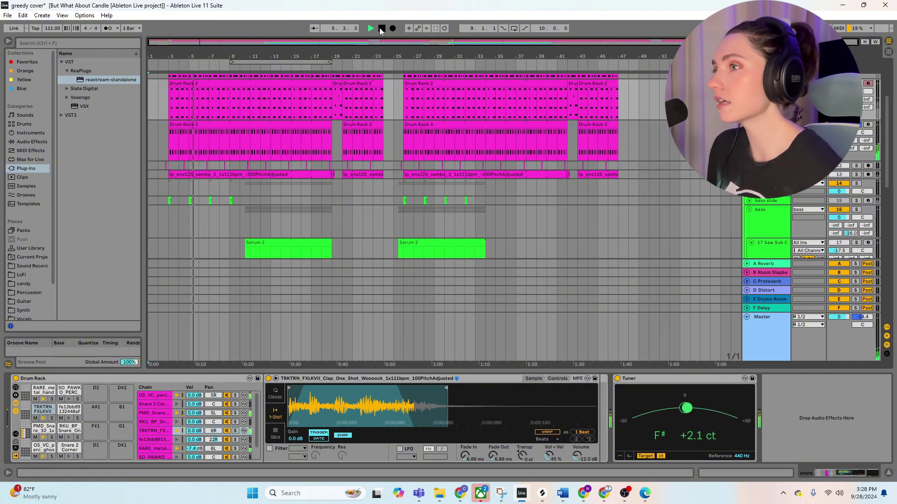
{"action": "left_click", "coordinate": [381, 29]}
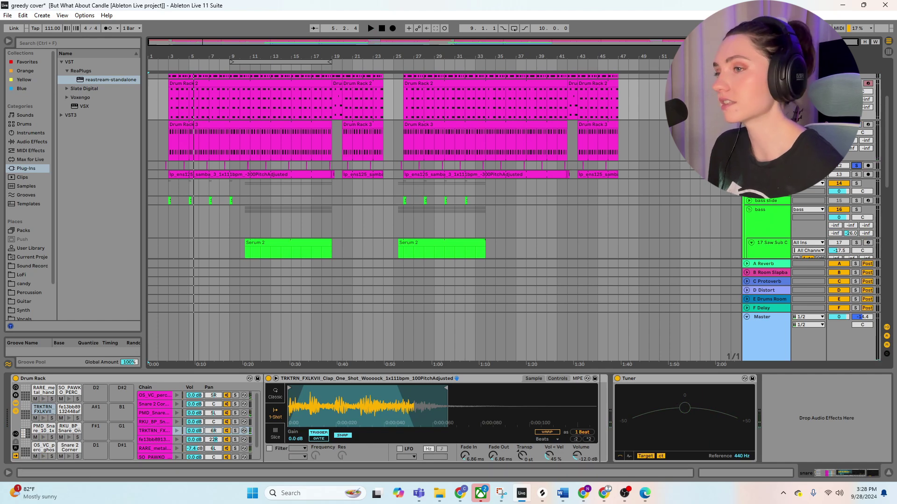
- Expand and listen to the FW_Perc track, and play the percussion track's samba loop from bar 3
{"action": "left_click", "coordinate": [749, 166]}
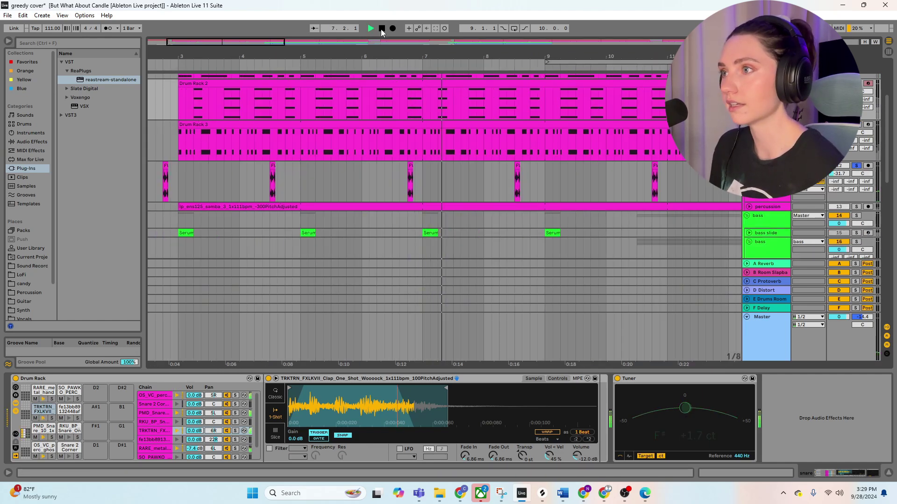
{"action": "left_click", "coordinate": [406, 60]}
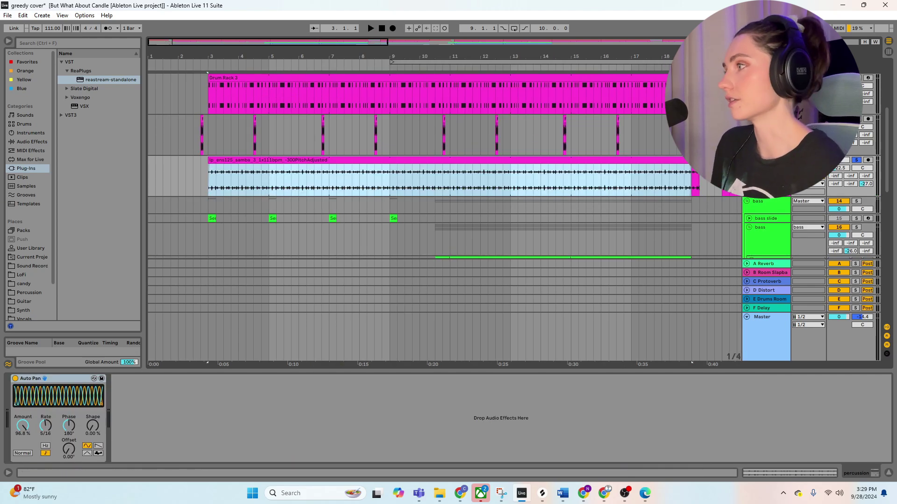
{"action": "left_click", "coordinate": [237, 111]}
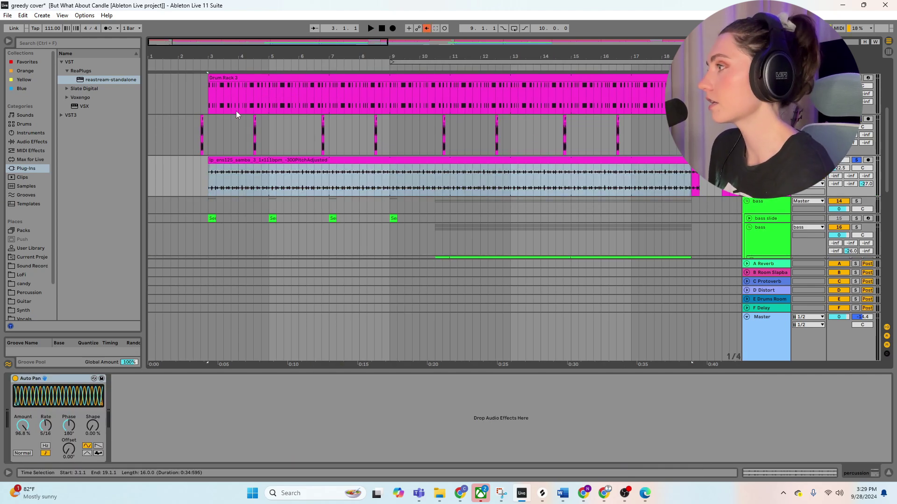
{"action": "left_click", "coordinate": [206, 65]}
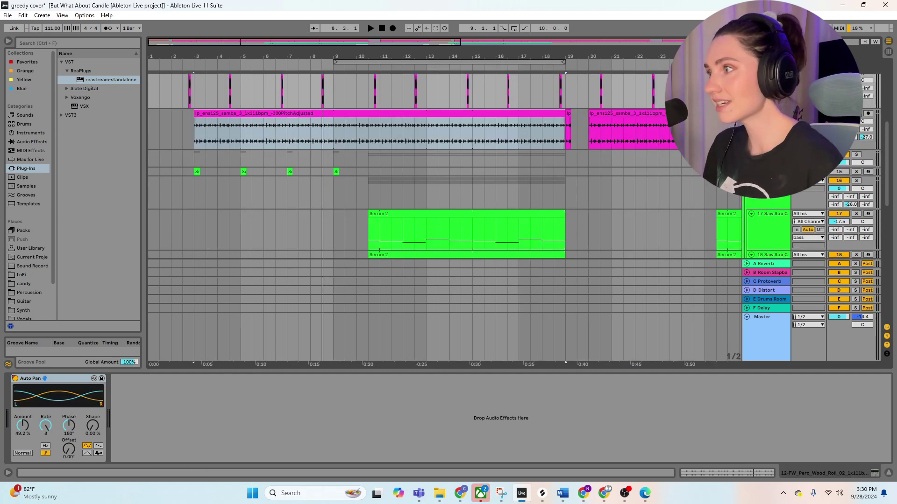
- Play the drums from bar 3 and show the drums group's OTT effect
{"action": "scroll", "coordinate": [497, 104], "scroll_direction": "up", "scroll_amount": 5}
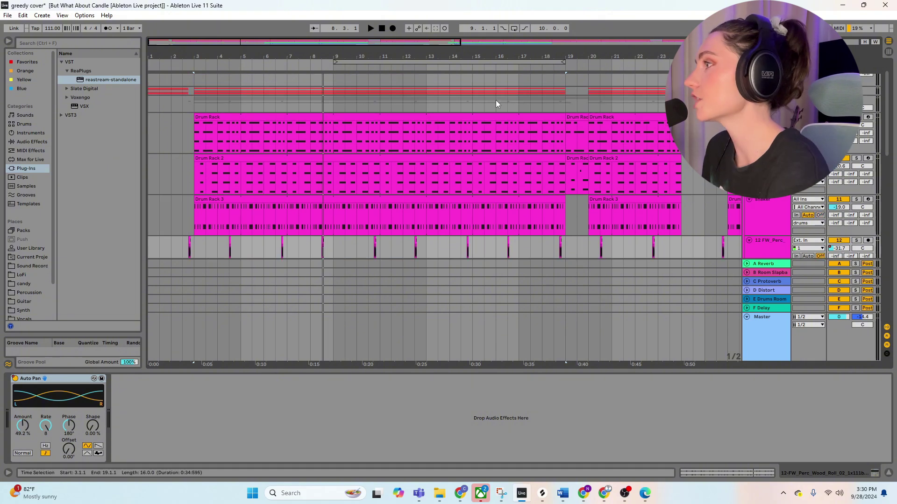
{"action": "left_click", "coordinate": [193, 63]}
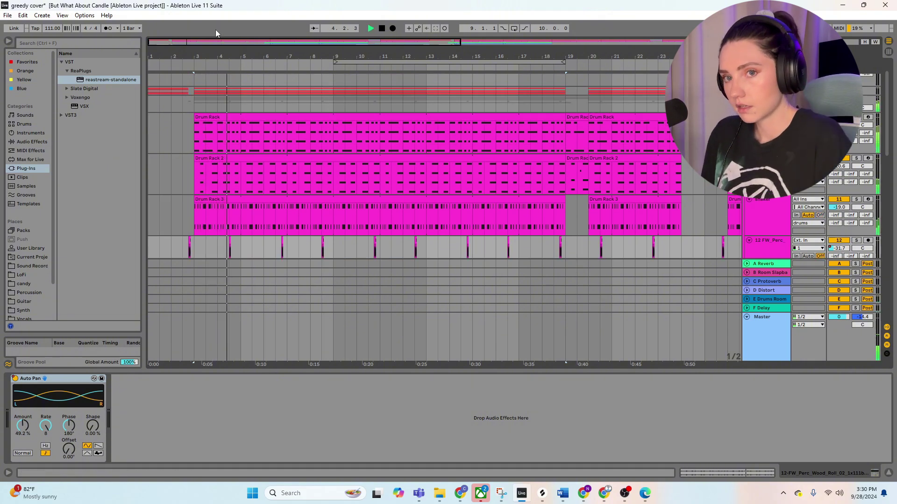
{"action": "left_click", "coordinate": [356, 90]}
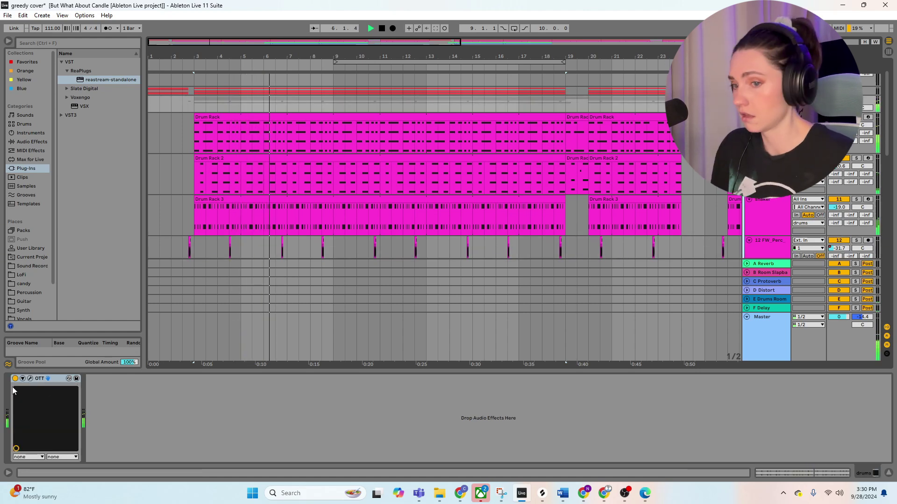
{"action": "left_click", "coordinate": [381, 28]}
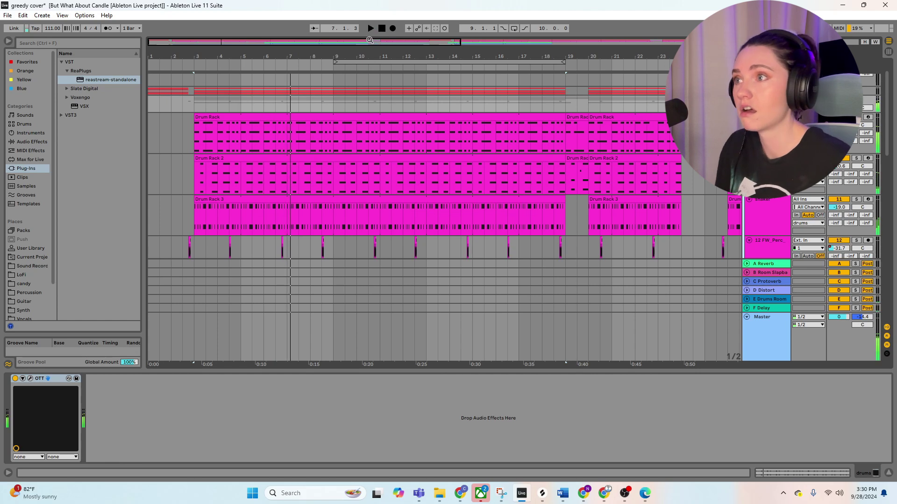
- Replay the arrangement from bar 3 to hear the drum layers together once more
{"action": "scroll", "coordinate": [636, 256], "scroll_direction": "up", "scroll_amount": 1}
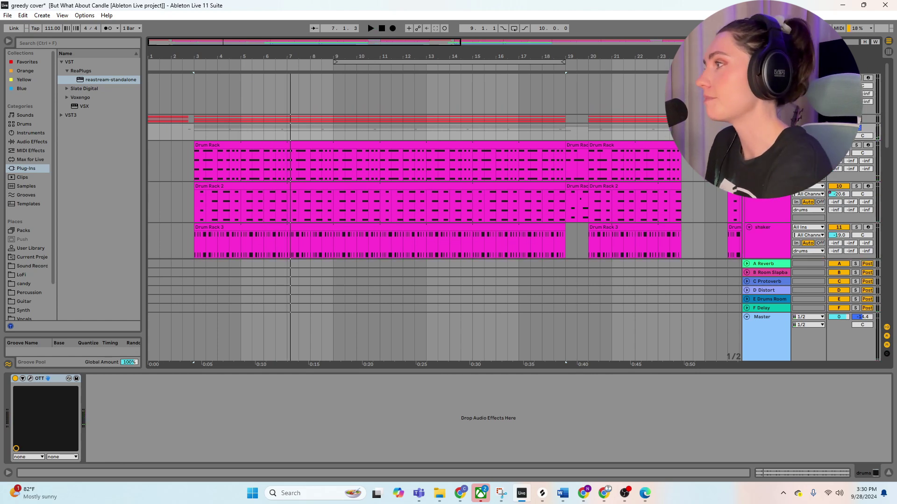
{"action": "left_click", "coordinate": [195, 61]}
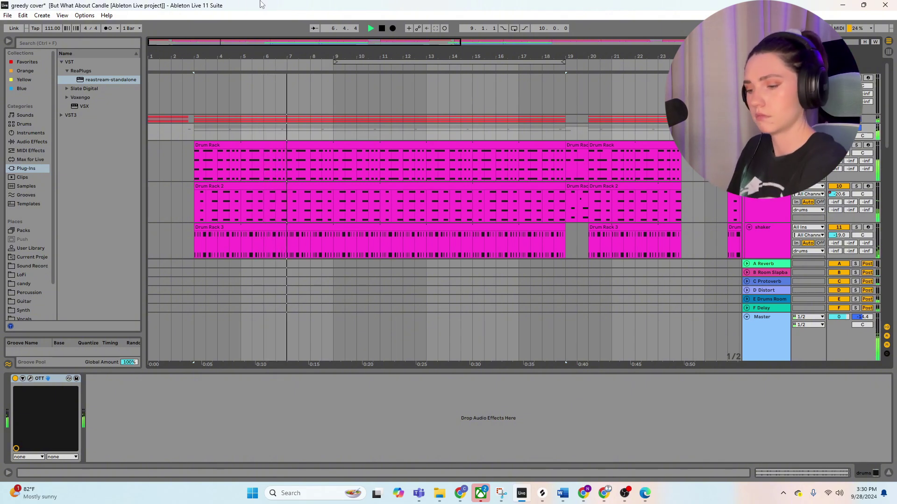
{"action": "left_click", "coordinate": [382, 28]}
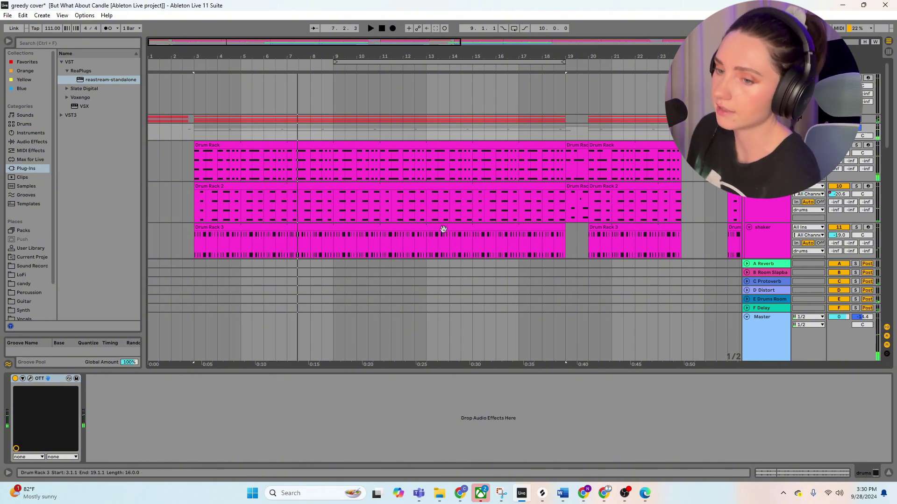
- Expand the bass slide track, show its device chain, and open its first Serum 2 clip at bar 3
{"action": "scroll", "coordinate": [518, 204], "scroll_direction": "down", "scroll_amount": 2}
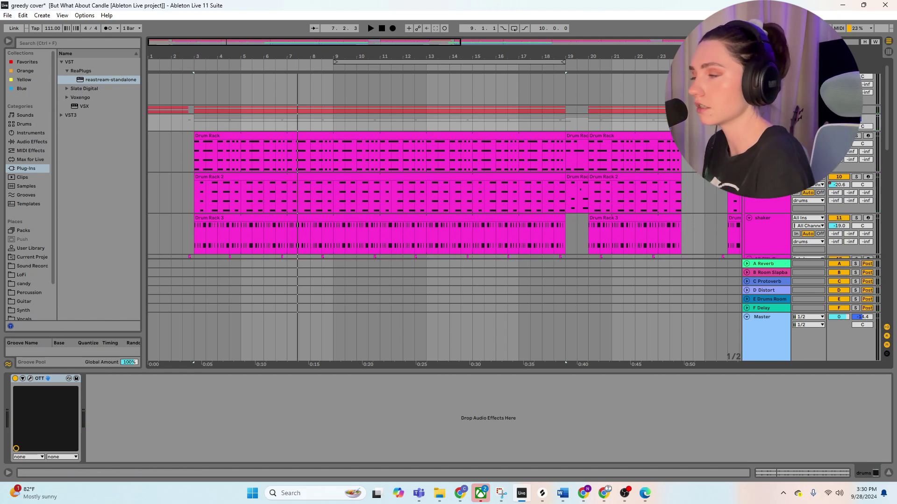
{"action": "scroll", "coordinate": [433, 164], "scroll_direction": "down", "scroll_amount": 5}
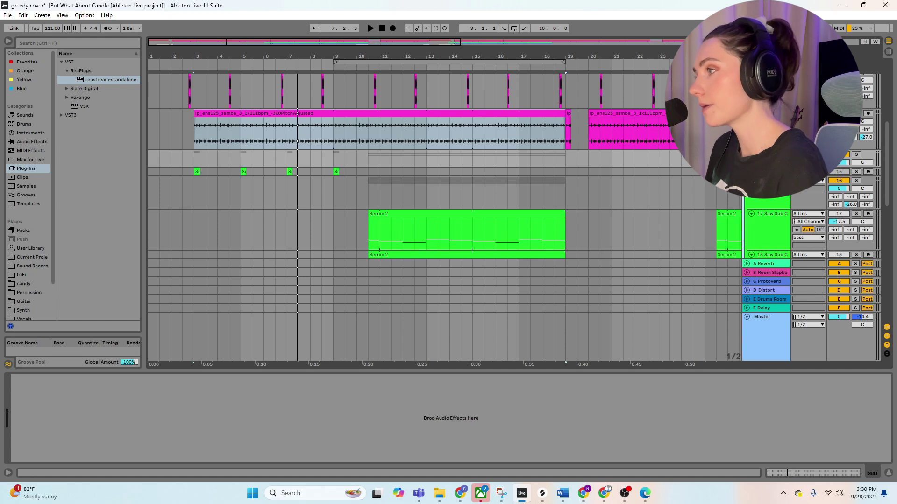
{"action": "left_click", "coordinate": [748, 171]}
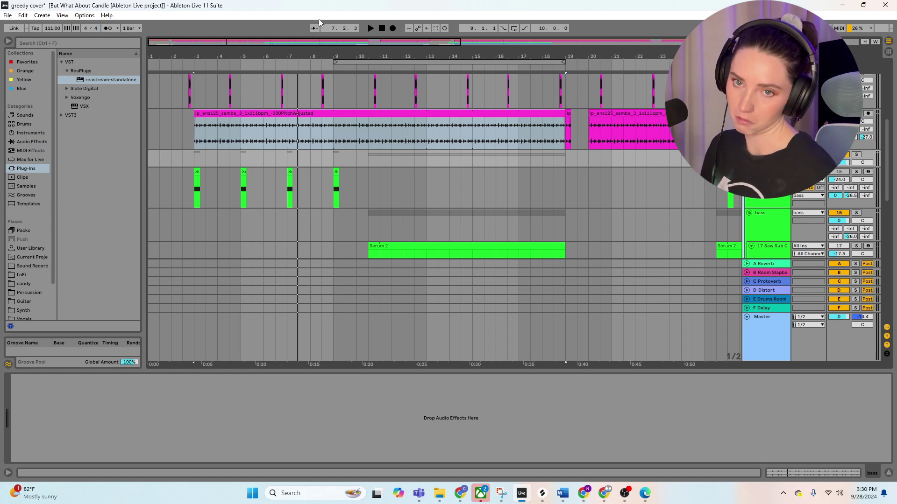
{"action": "left_click", "coordinate": [169, 206]}
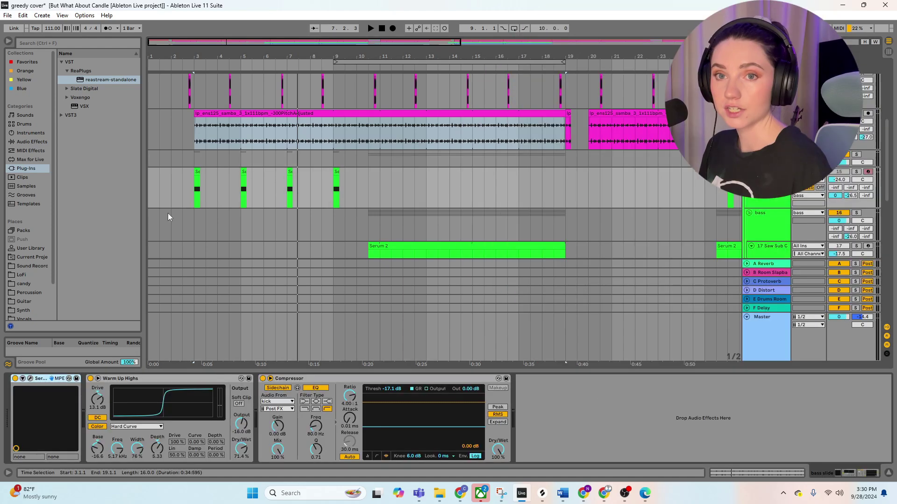
{"action": "left_click", "coordinate": [196, 174]}
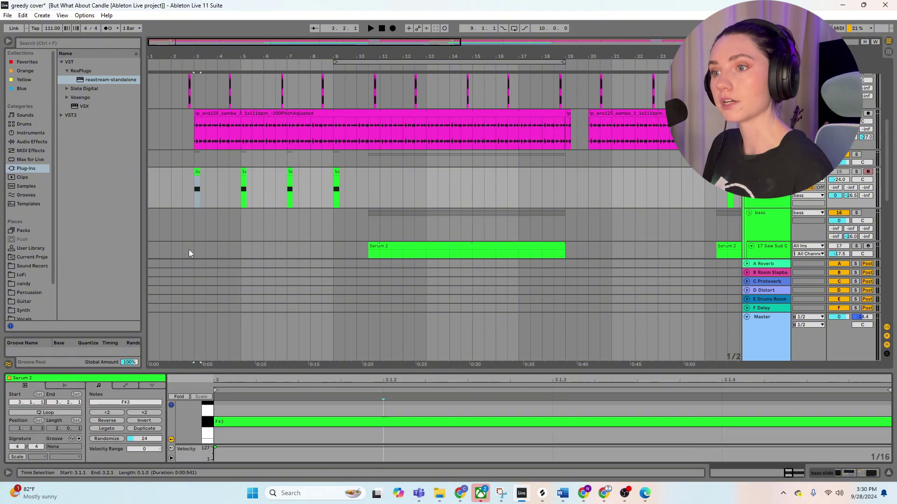
- Review the bass slide's devices and examine the pitch bend envelope of its first clip in an enlarged clip view
{"action": "left_click", "coordinate": [780, 198]}
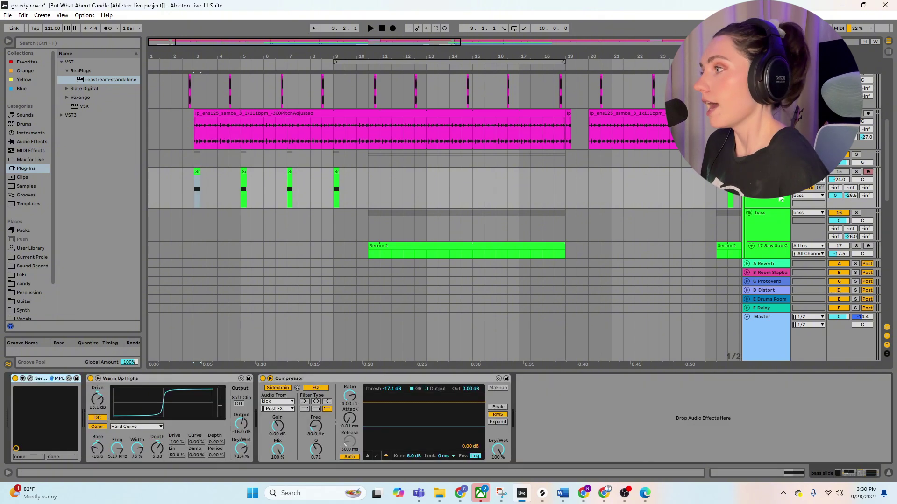
{"action": "key", "text": "shift+Tab"}
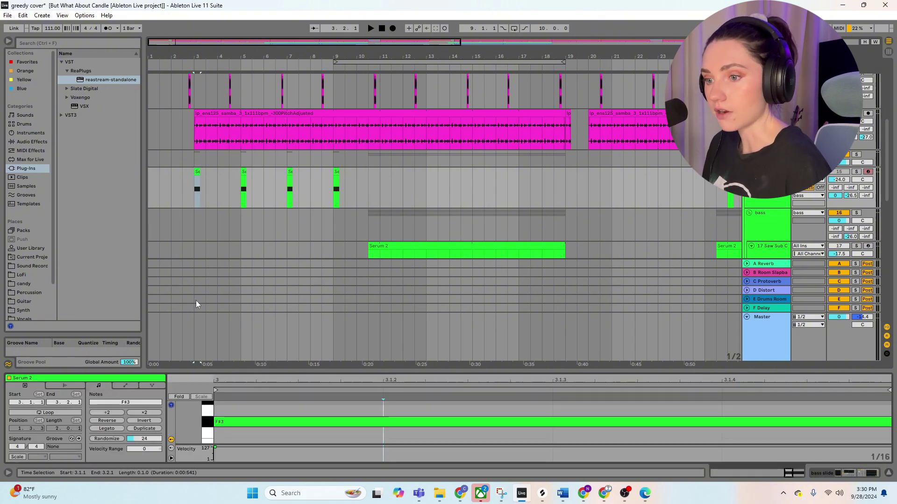
{"action": "left_click_drag", "start_coordinate": [236, 369], "coordinate": [257, 262]}
{"action": "key", "text": "alt+e"}
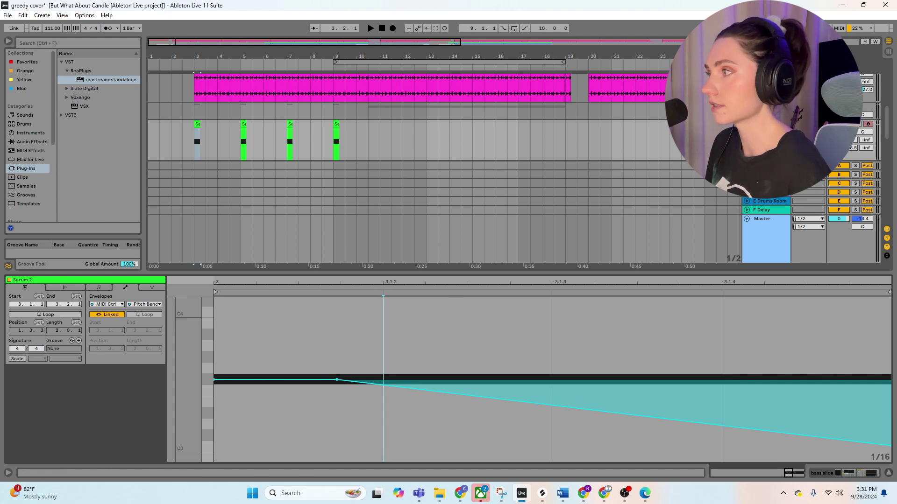
- Play the bass slide from bar 3 and examine its Warm Up Highs saturator
{"action": "left_click", "coordinate": [194, 65]}
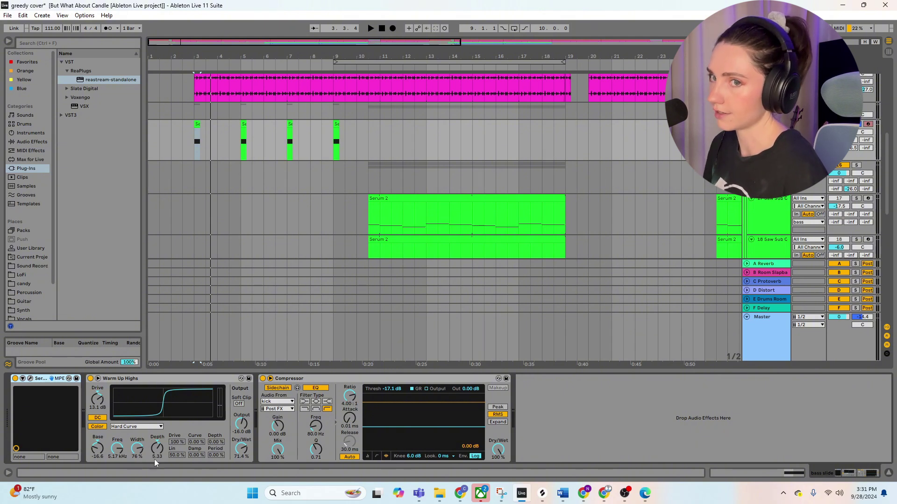
{"action": "left_click", "coordinate": [179, 415]}
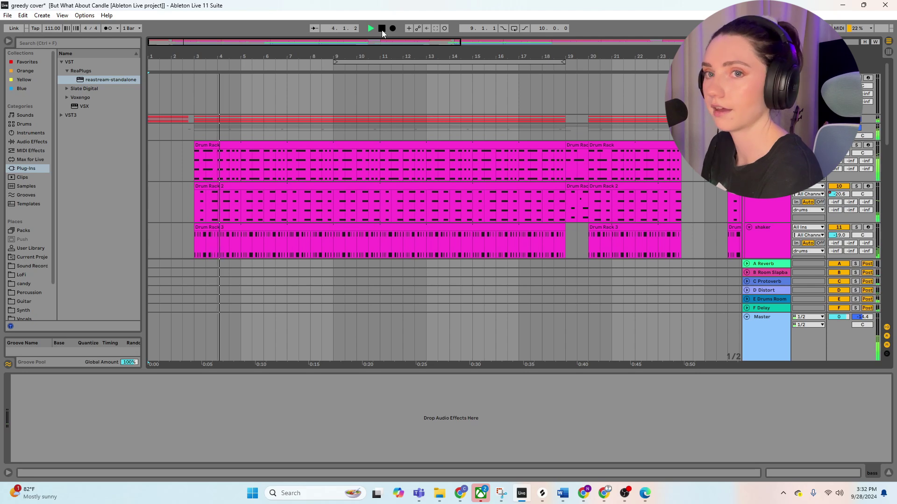
{"action": "left_click", "coordinate": [382, 28]}
- Show the bass group's OTT, and audition the Saw Sub layers on tracks 17 and 18 from bar 10 with their device chains
{"action": "scroll", "coordinate": [595, 121], "scroll_direction": "down", "scroll_amount": 5}
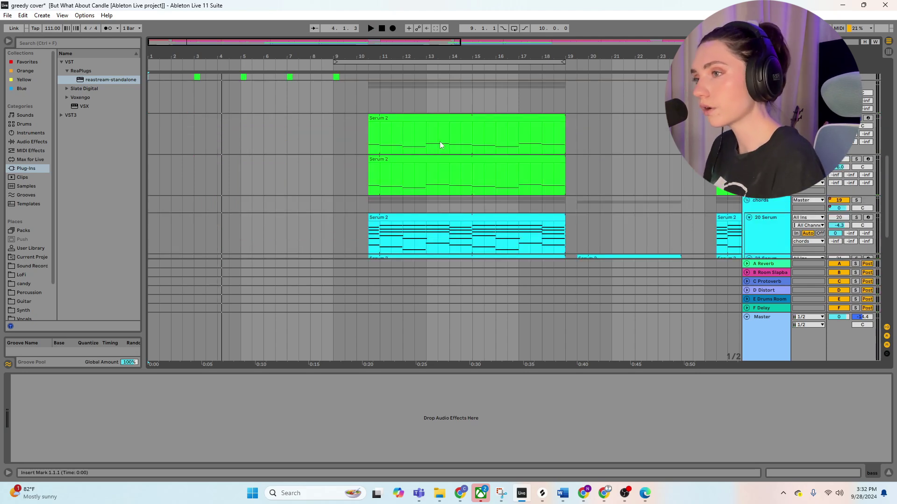
{"action": "left_click", "coordinate": [766, 96]}
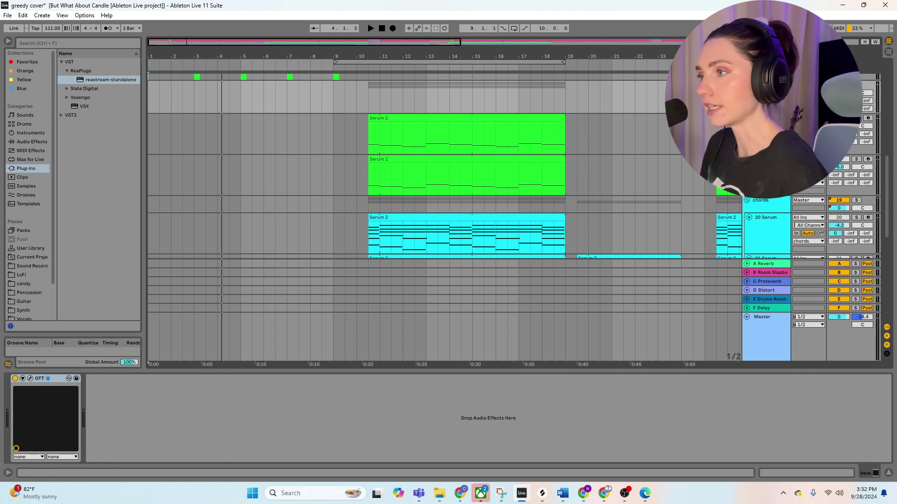
{"action": "left_click", "coordinate": [474, 154]}
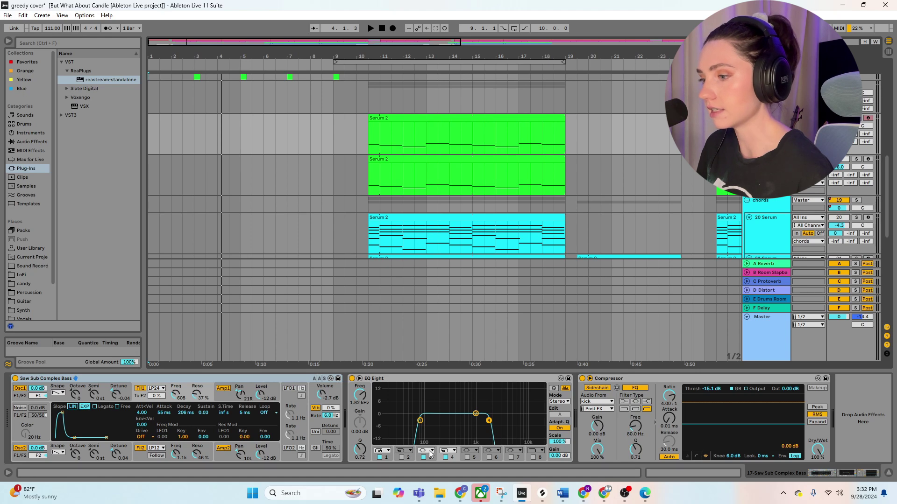
{"action": "left_click", "coordinate": [371, 66]}
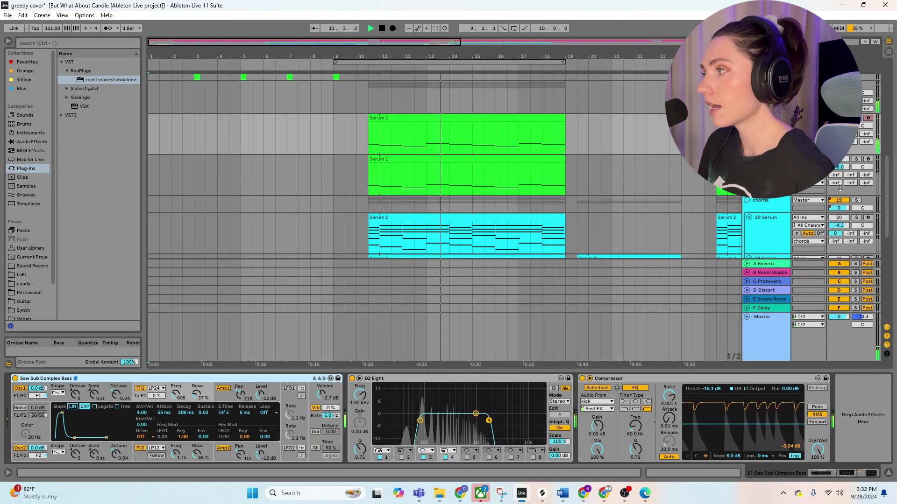
{"action": "left_click", "coordinate": [858, 160]}
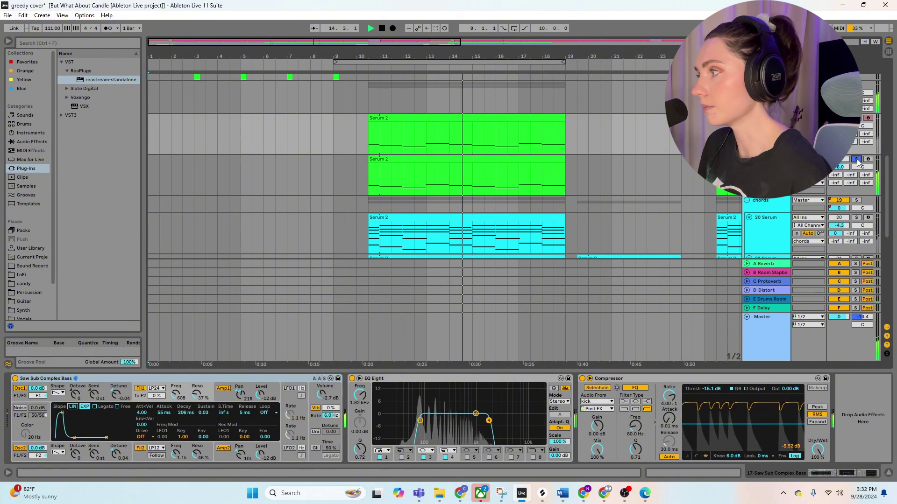
{"action": "left_click", "coordinate": [763, 164]}
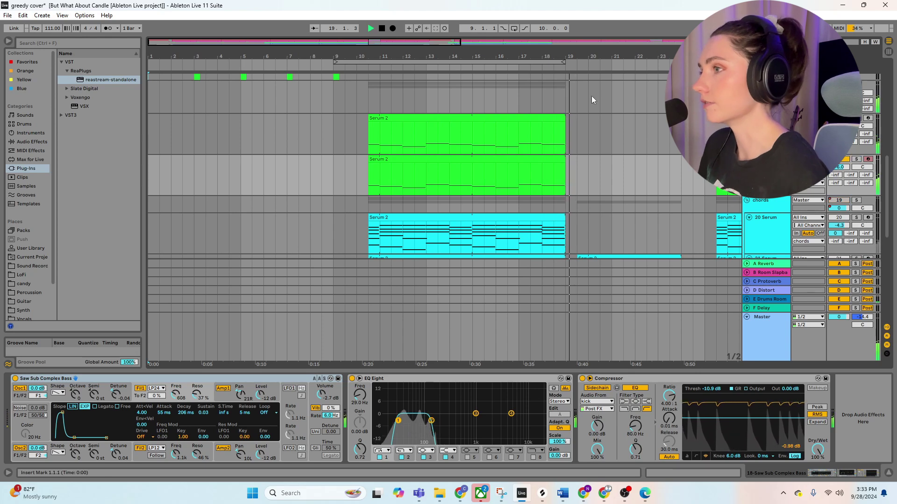
- Play the bass layers together with the drums from the start of the bass clips in bar 10
{"action": "scroll", "coordinate": [317, 74], "scroll_direction": "up", "scroll_amount": 2}
{"action": "left_click", "coordinate": [368, 66]}
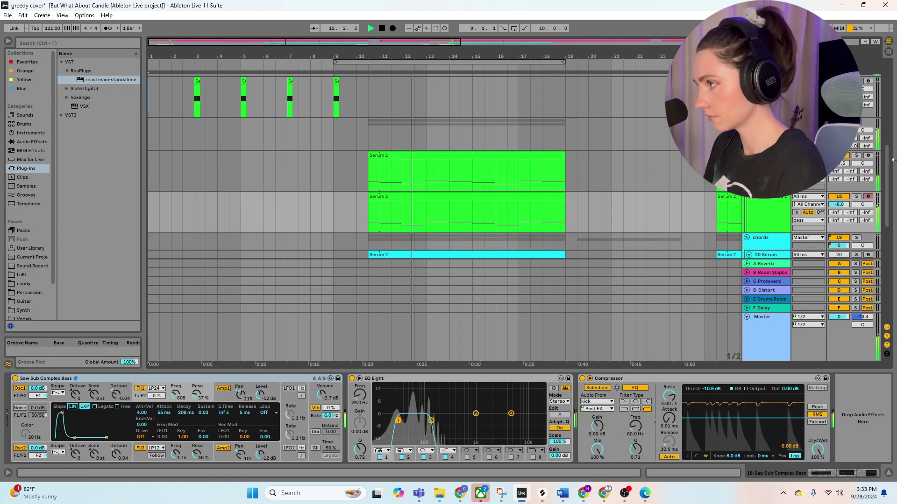
{"action": "scroll", "coordinate": [882, 191], "scroll_direction": "up", "scroll_amount": 5}
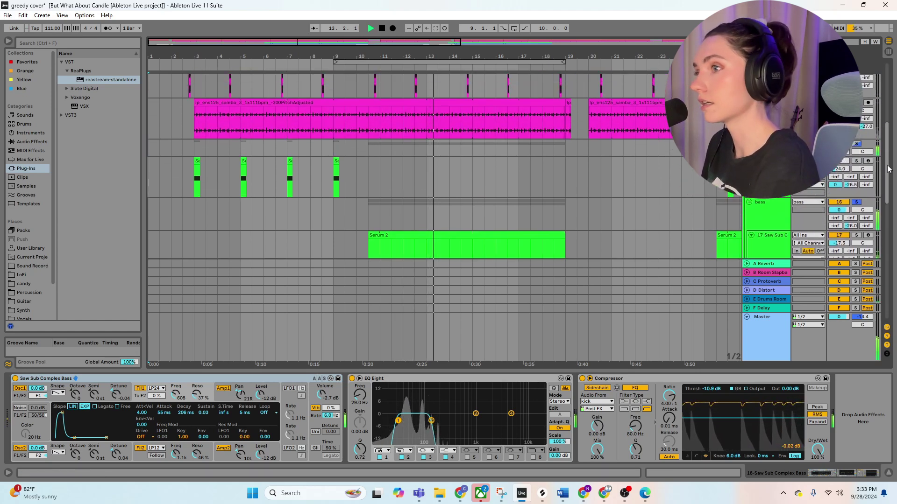
{"action": "scroll", "coordinate": [888, 172], "scroll_direction": "up", "scroll_amount": 5}
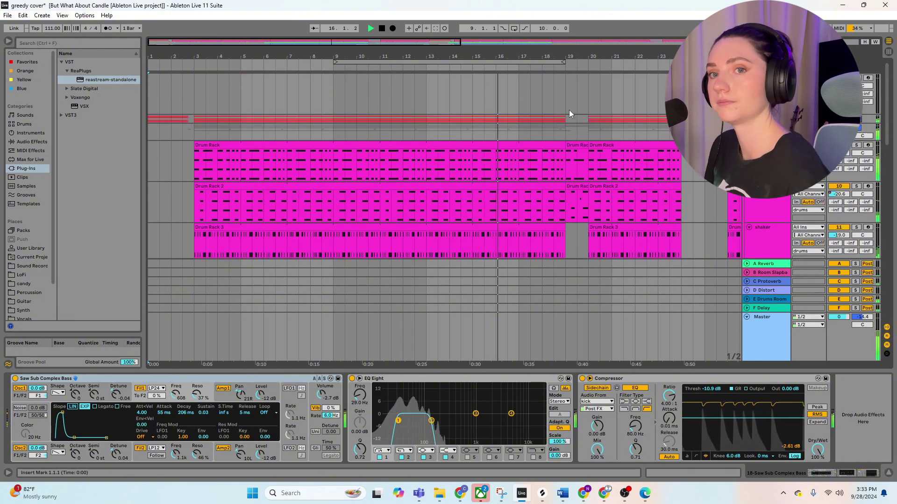
{"action": "left_click", "coordinate": [382, 28]}
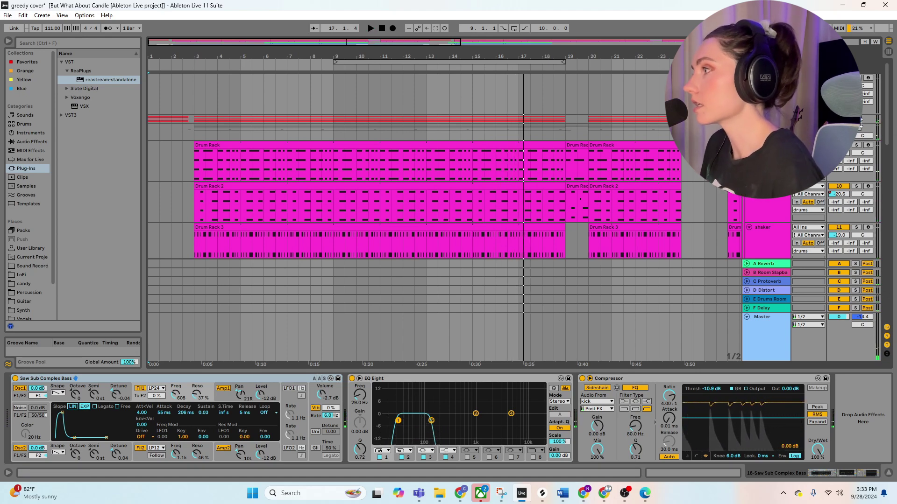
- Show the effects on the chords group and the track 20 Serum, and play that chord layer from bar 10
{"action": "scroll", "coordinate": [630, 140], "scroll_direction": "down", "scroll_amount": 5}
{"action": "left_click", "coordinate": [631, 129]}
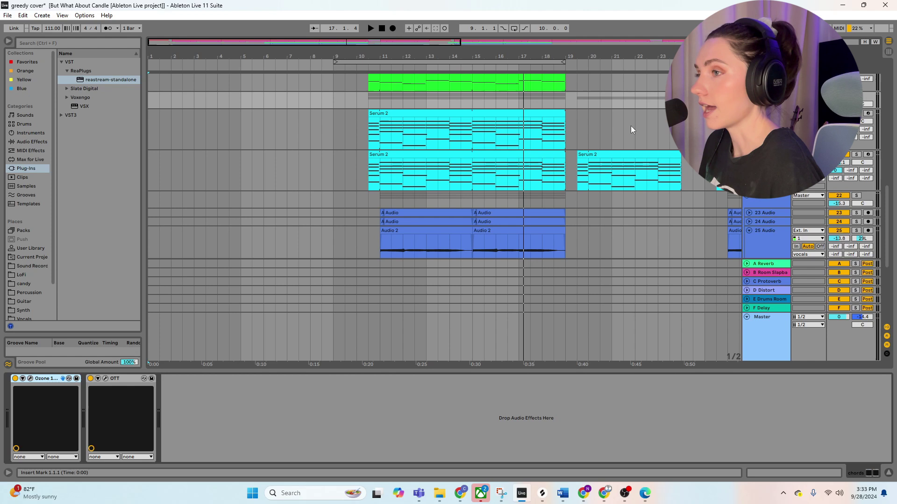
{"action": "left_click", "coordinate": [436, 146]}
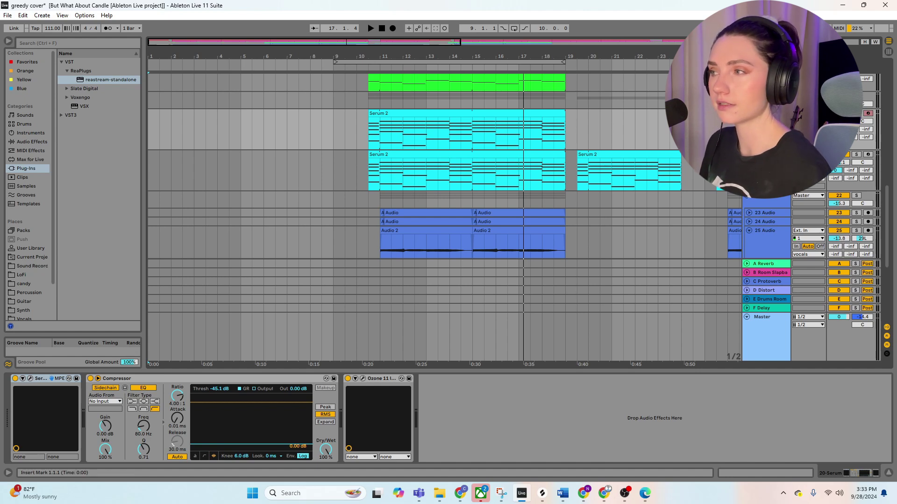
{"action": "left_click", "coordinate": [377, 68]}
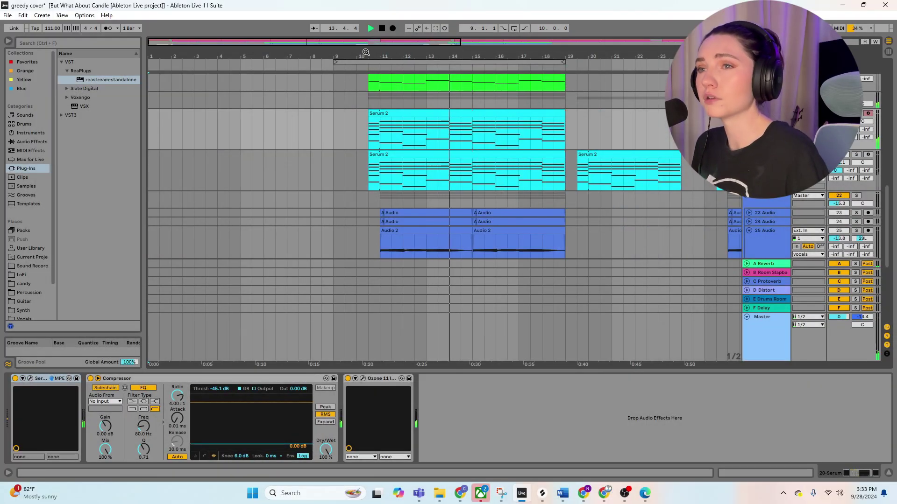
{"action": "left_click", "coordinate": [381, 30]}
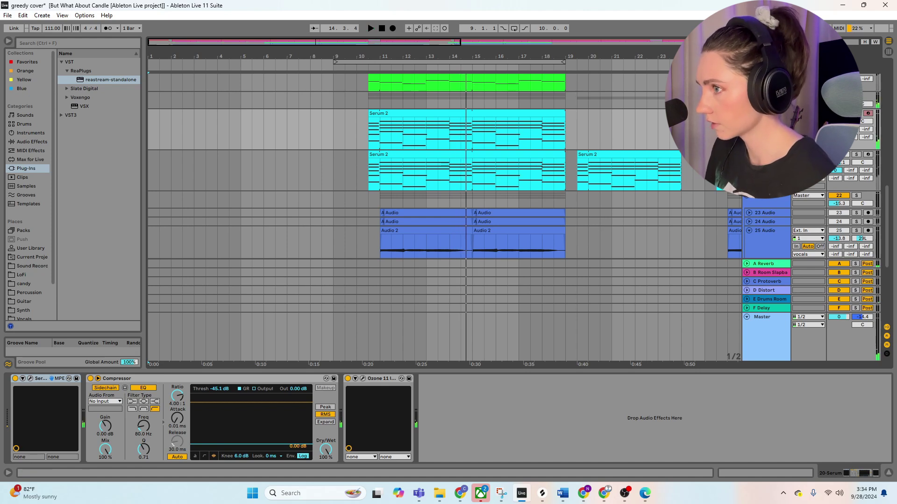
- Play the soloed track 21 chord layer from bar 10
{"action": "left_click", "coordinate": [378, 67]}
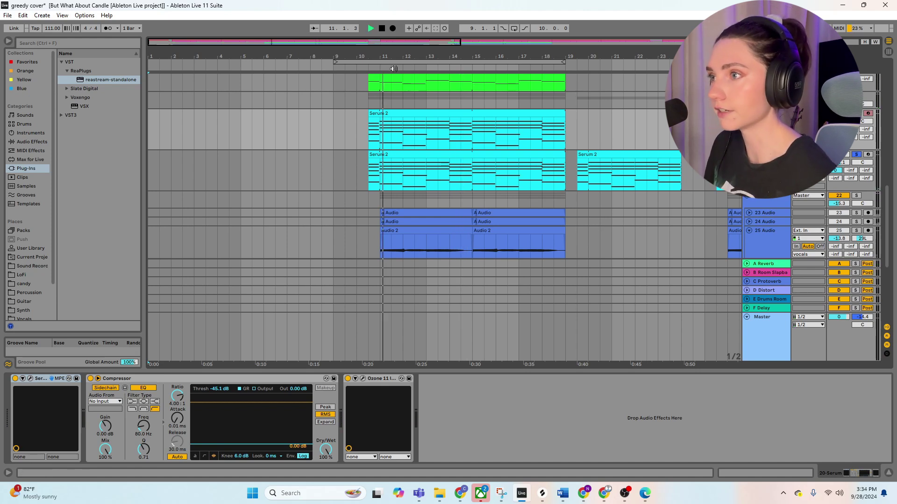
{"action": "key", "text": "space"}
{"action": "key", "text": "space"}
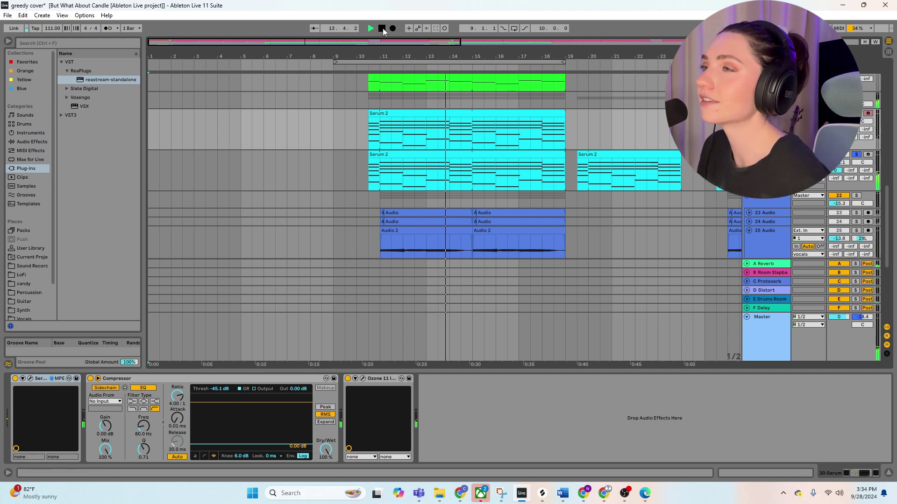
{"action": "key", "text": "space"}
- Show the chords group's effect chain and select its OTT device
{"action": "left_click", "coordinate": [446, 84]}
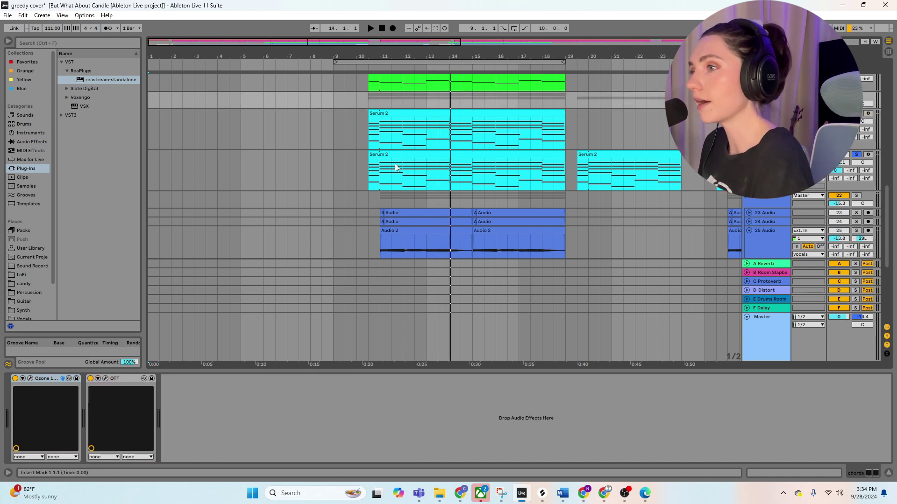
{"action": "left_click", "coordinate": [117, 383]}
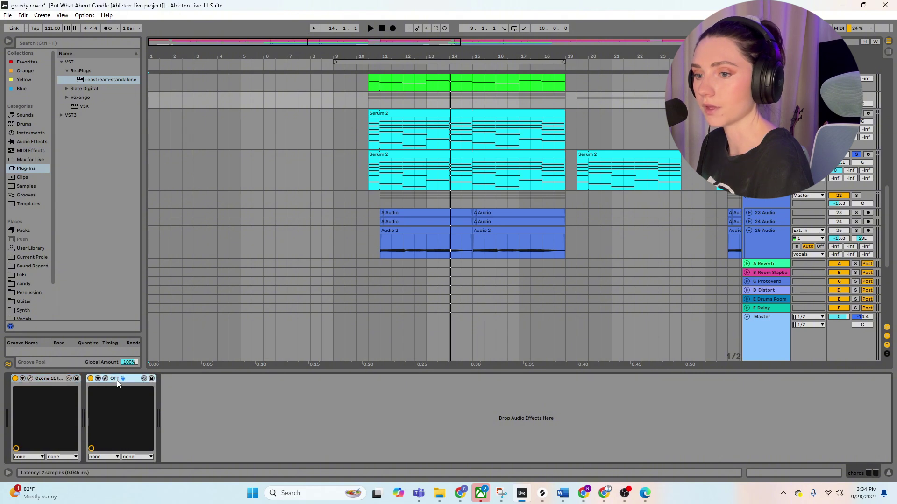
- Show the Ozone 11 Imager on the chords group and briefly play the chords from bar 10
{"action": "left_click", "coordinate": [31, 378]}
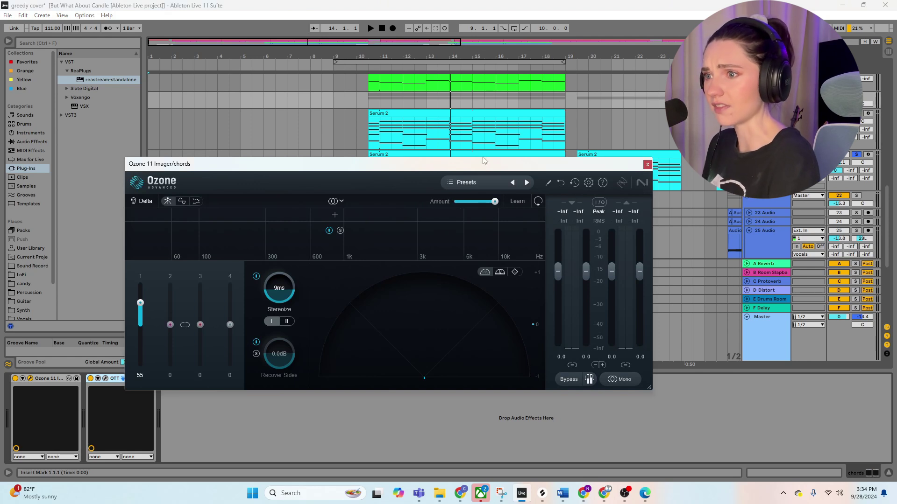
{"action": "left_click_drag", "start_coordinate": [477, 169], "coordinate": [565, 201]}
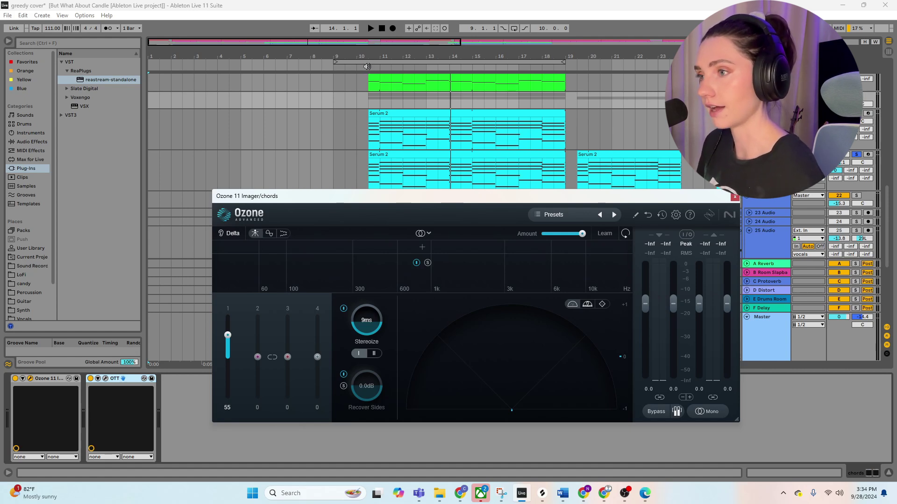
{"action": "left_click", "coordinate": [367, 66]}
{"action": "key", "text": "space"}
{"action": "key", "text": "space"}
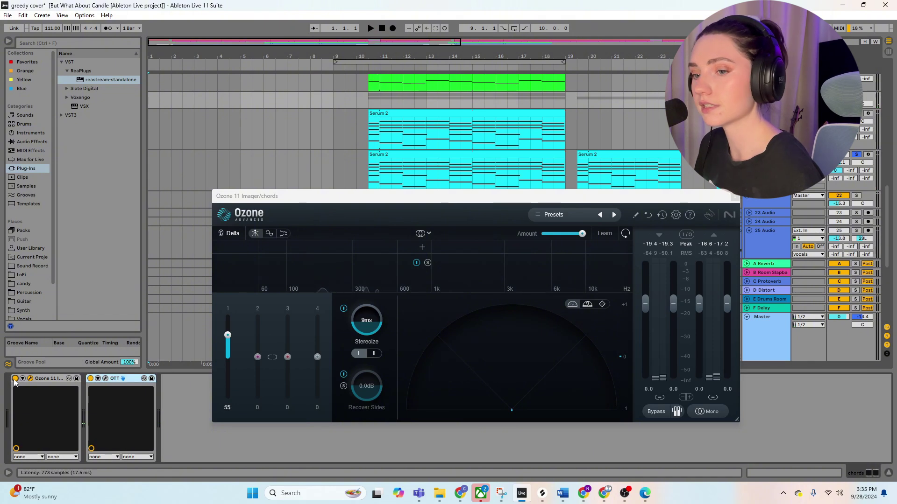
- Compare the chords with the Ozone 11 Imager switched off and on during playback, and close its window
{"action": "key", "text": "space"}
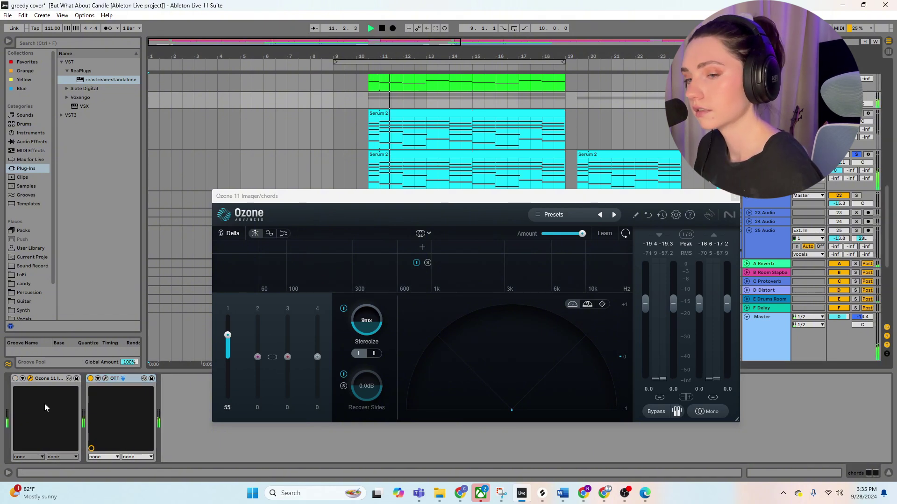
{"action": "left_click", "coordinate": [15, 379]}
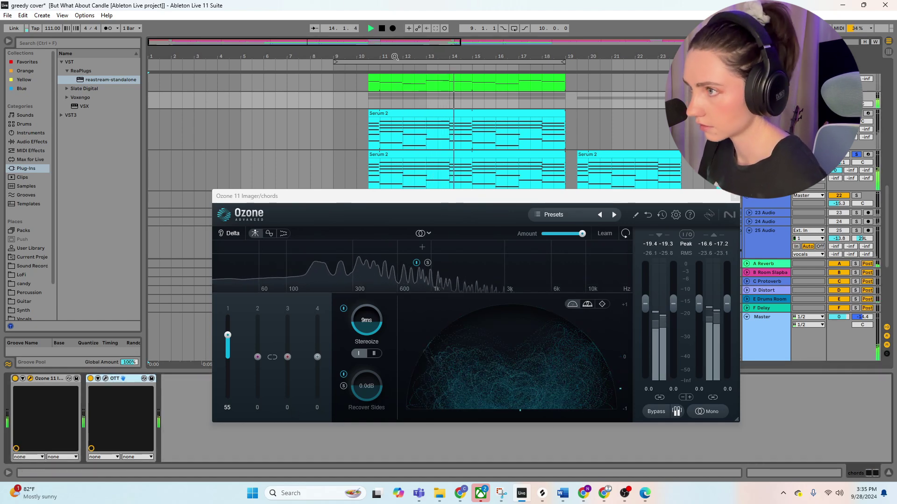
{"action": "key", "text": "space"}
{"action": "left_click", "coordinate": [735, 196]}
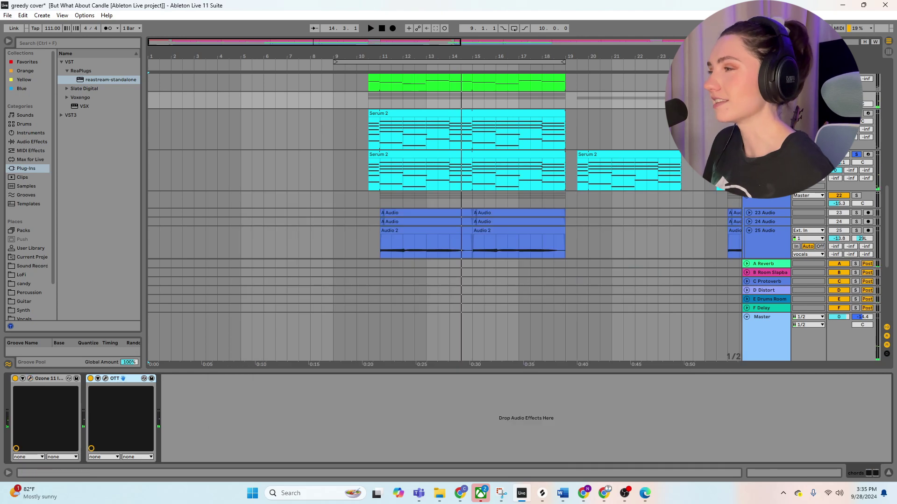
- Play the chords together with the drums and bass from bar 10
{"action": "scroll", "coordinate": [891, 168], "scroll_direction": "down", "scroll_amount": 3}
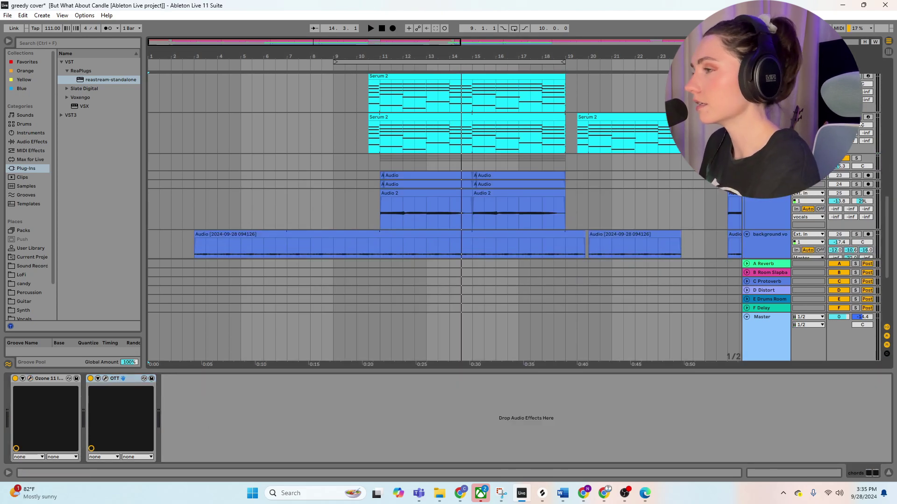
{"action": "scroll", "coordinate": [880, 140], "scroll_direction": "up", "scroll_amount": 5}
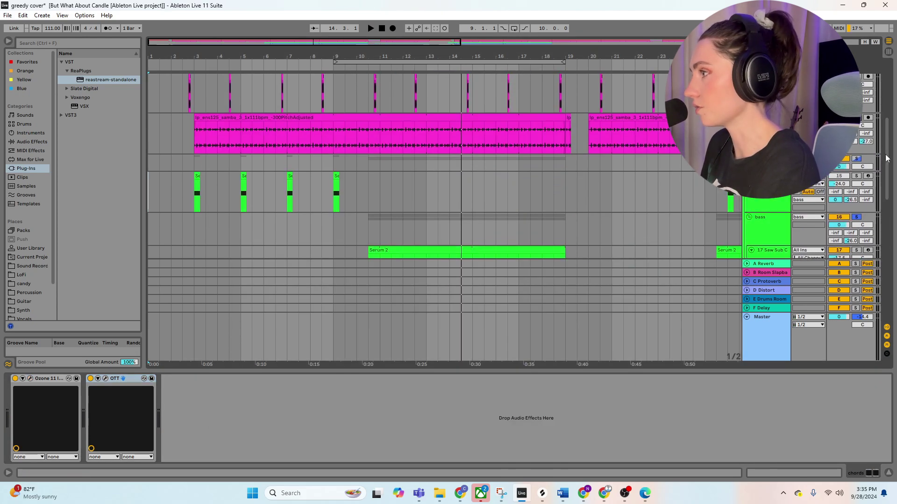
{"action": "scroll", "coordinate": [522, 128], "scroll_direction": "up", "scroll_amount": 5}
{"action": "key", "text": "space"}
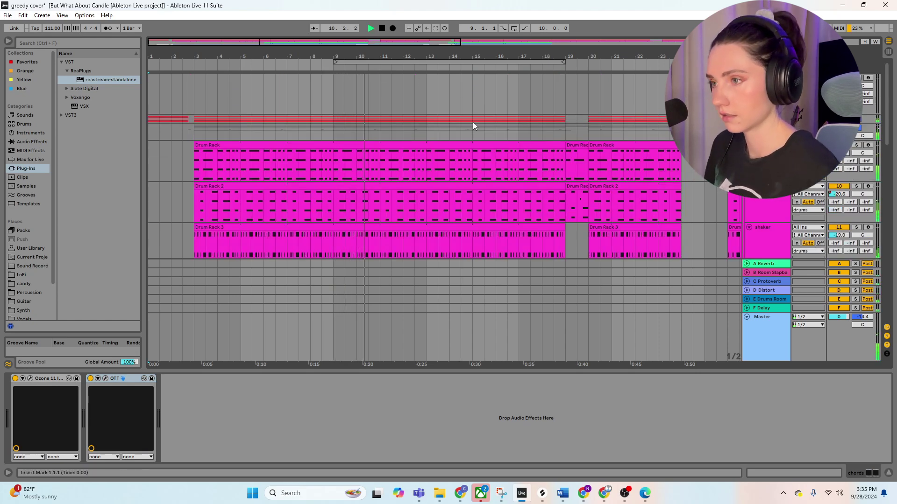
{"action": "scroll", "coordinate": [484, 140], "scroll_direction": "down", "scroll_amount": 1}
{"action": "left_click_drag", "start_coordinate": [888, 89], "coordinate": [892, 164]}
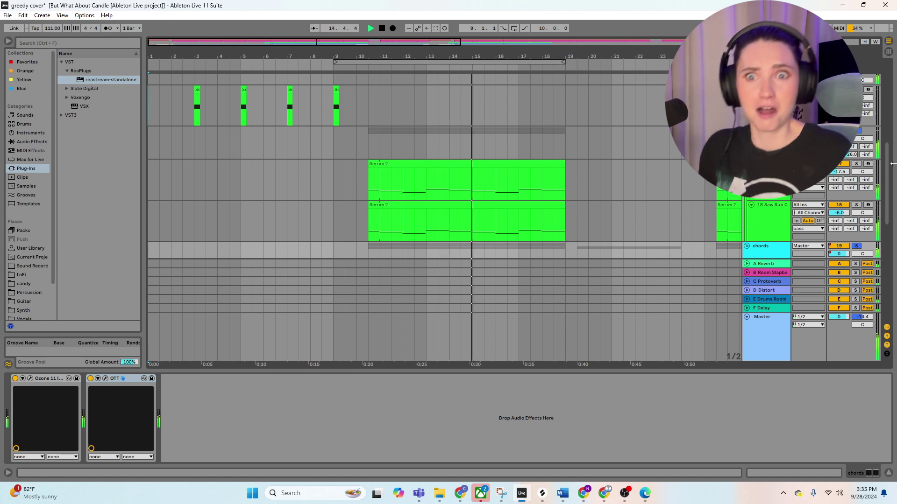
{"action": "key", "text": "space"}
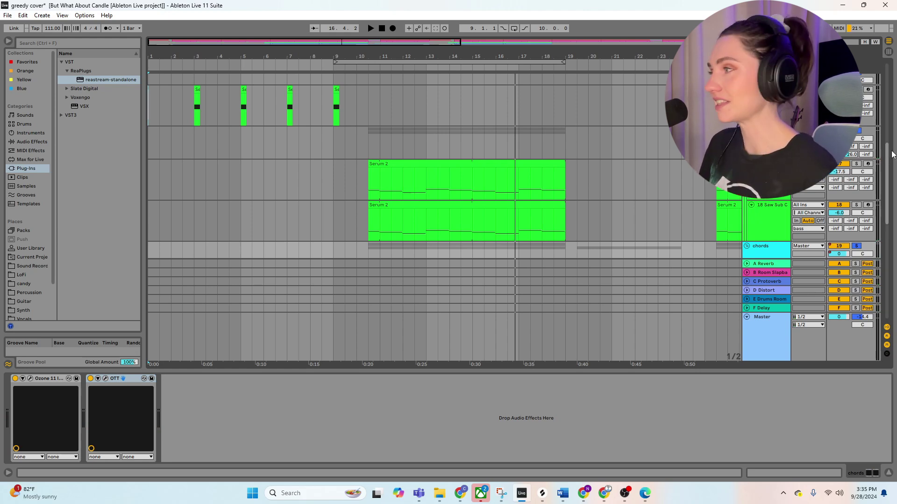
- Solo the track 23 vocal, unfold it, and play it from the start of its clips in bar 11
{"action": "left_click_drag", "start_coordinate": [883, 160], "coordinate": [891, 182]}
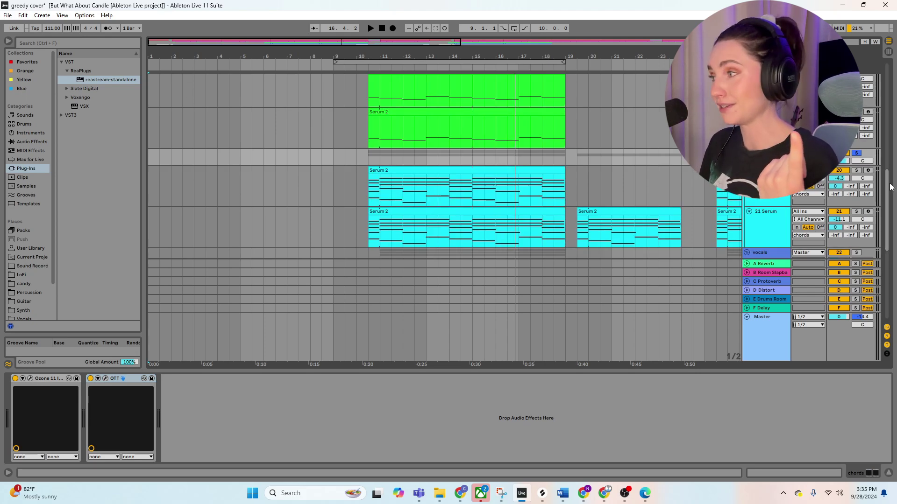
{"action": "left_click_drag", "start_coordinate": [890, 182], "coordinate": [885, 269]}
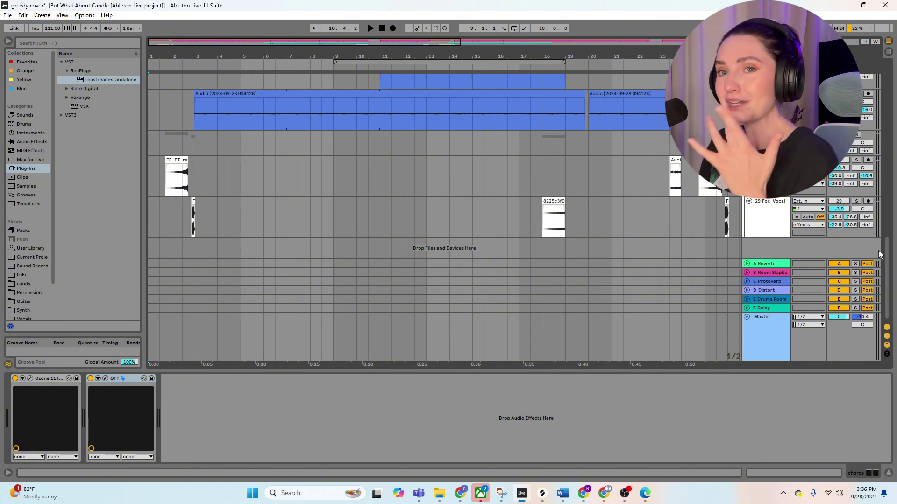
{"action": "scroll", "coordinate": [686, 218], "scroll_direction": "up", "scroll_amount": 5}
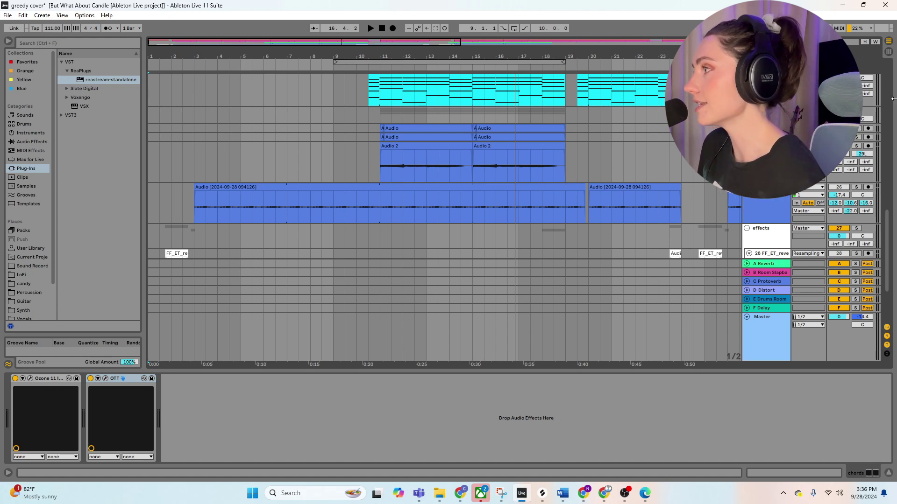
{"action": "left_click", "coordinate": [577, 128]}
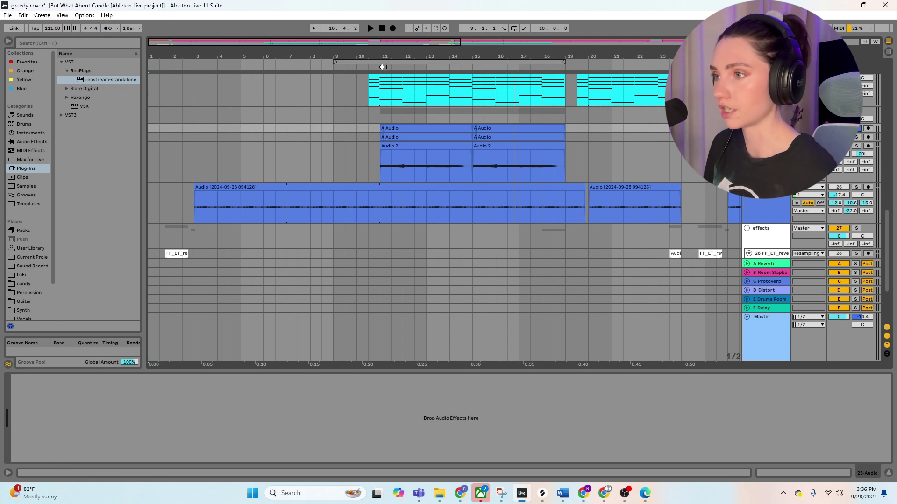
{"action": "left_click", "coordinate": [379, 67]}
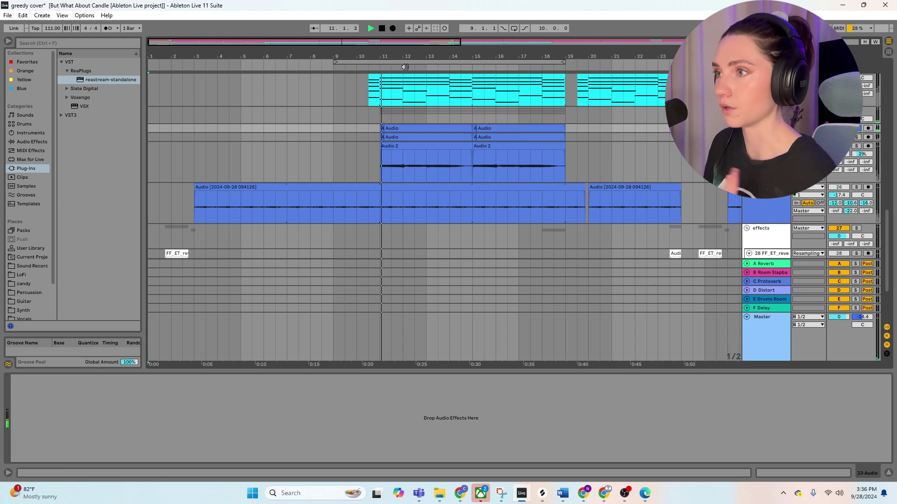
{"action": "key", "text": "Right"}
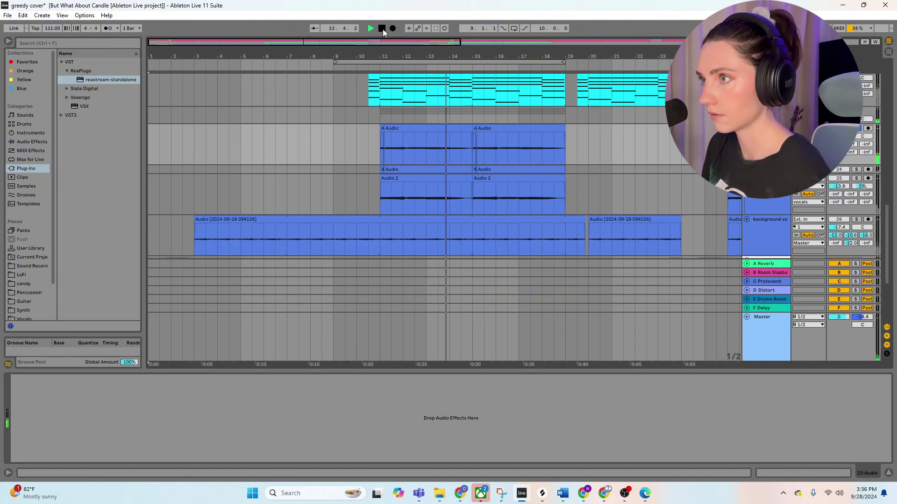
{"action": "key", "text": "space"}
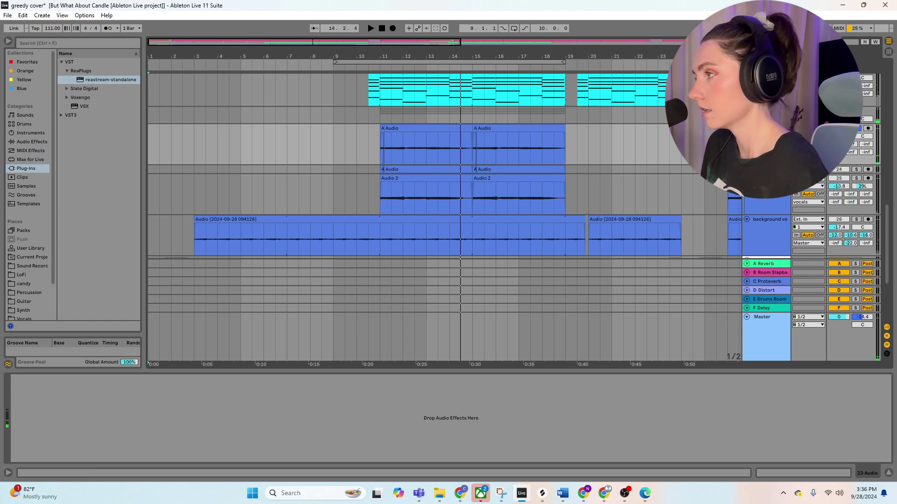
- Solo vocal tracks 24 and 25 as well and play the three vocal layers from bar 11
{"action": "scroll", "coordinate": [444, 187], "scroll_direction": "down", "scroll_amount": 2}
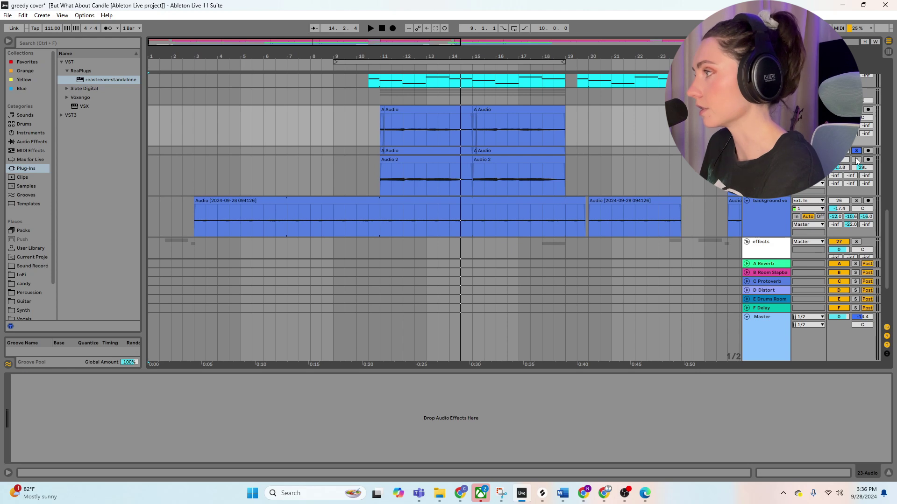
{"action": "left_click", "coordinate": [385, 75]}
{"action": "key", "text": "space"}
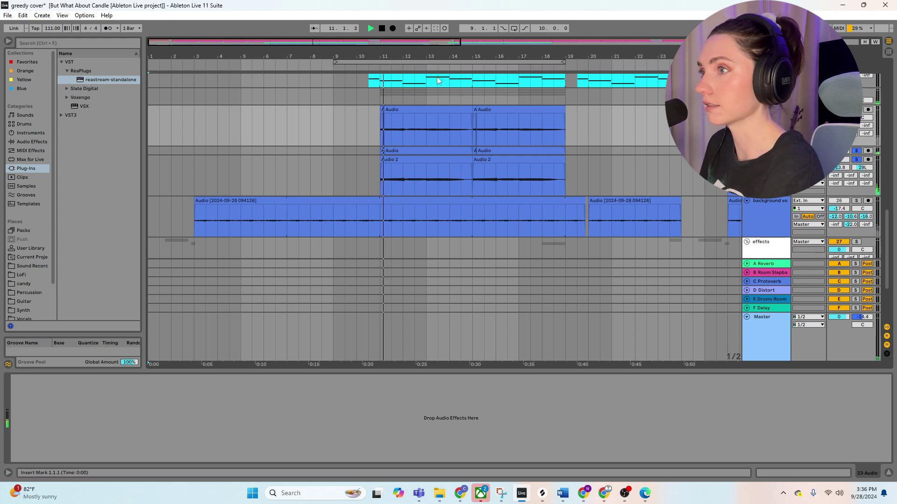
{"action": "left_click", "coordinate": [382, 29]}
- Show the effect chain on the vocals group and play the vocals through it
{"action": "left_click", "coordinate": [766, 96]}
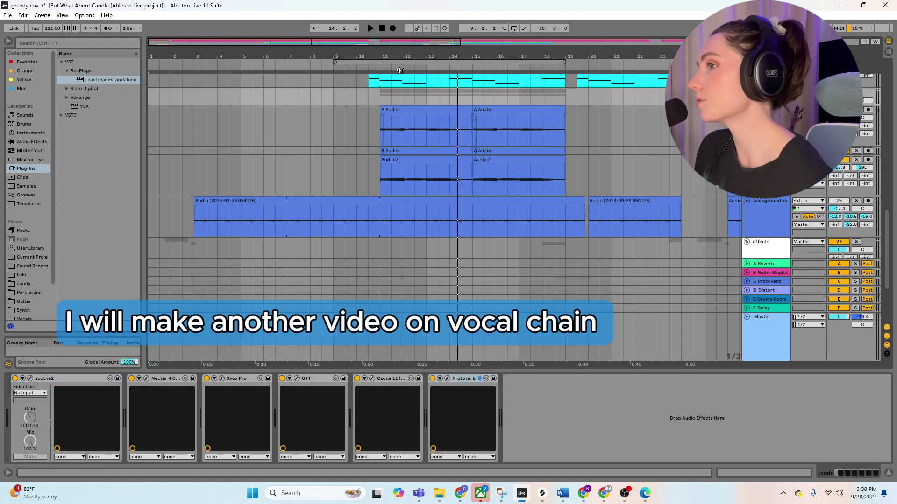
{"action": "key", "text": "space"}
{"action": "left_click_drag", "start_coordinate": [569, 89], "coordinate": [569, 97]}
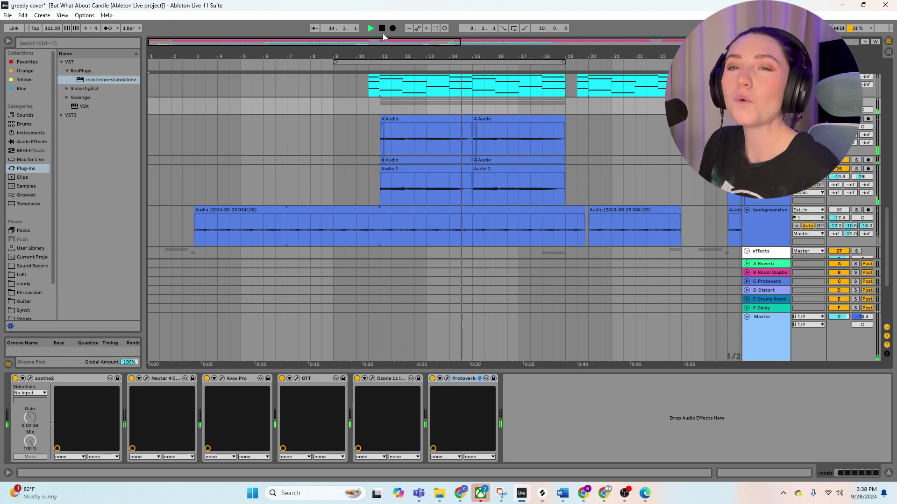
{"action": "key", "text": "space"}
{"action": "scroll", "coordinate": [760, 200], "scroll_direction": "down", "scroll_amount": 2}
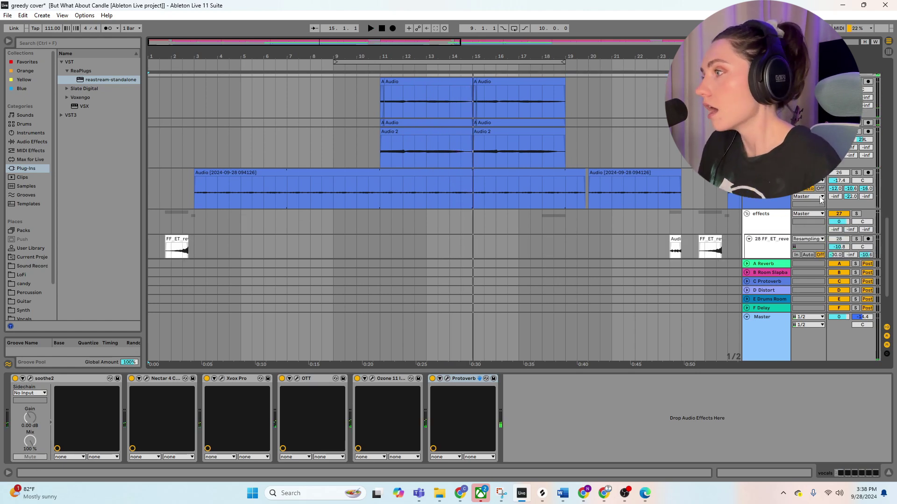
- Show the background vocals track's effects, solo the track, and play it from the start of its first clip
{"action": "left_click", "coordinate": [760, 200]}
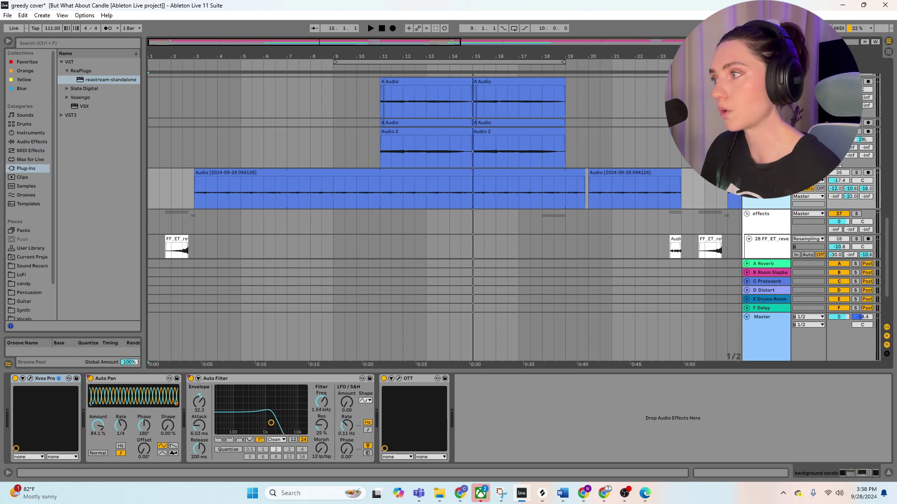
{"action": "left_click", "coordinate": [857, 173]}
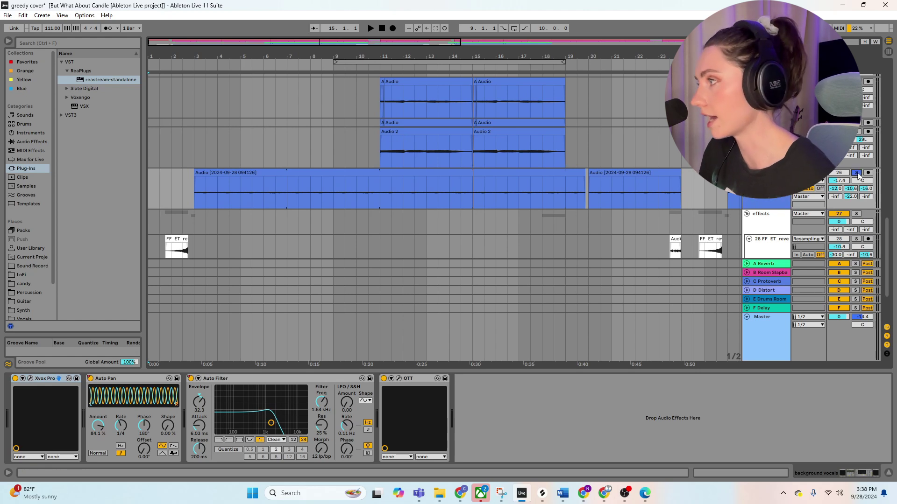
{"action": "left_click", "coordinate": [192, 65]}
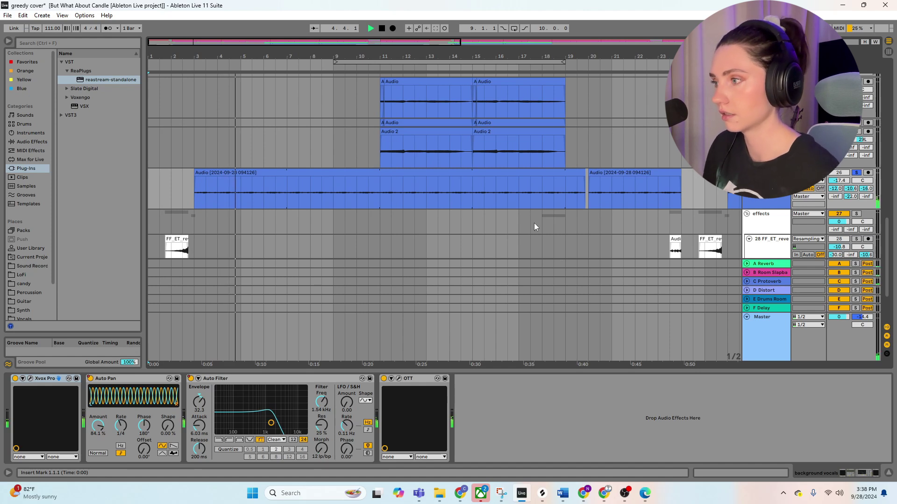
{"action": "left_click", "coordinate": [381, 28]}
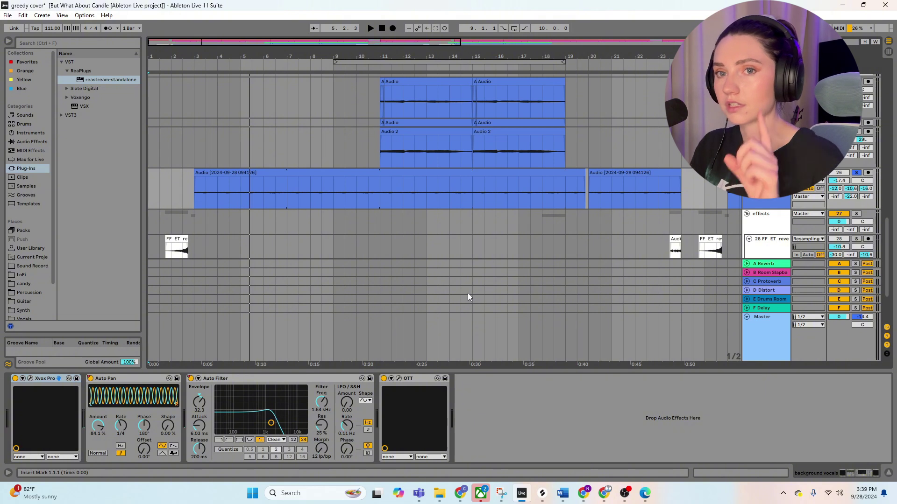
- Activate tracks 28 and 29 in the effects group and select each track's first clip to show its devices
{"action": "scroll", "coordinate": [468, 293], "scroll_direction": "down", "scroll_amount": 3}
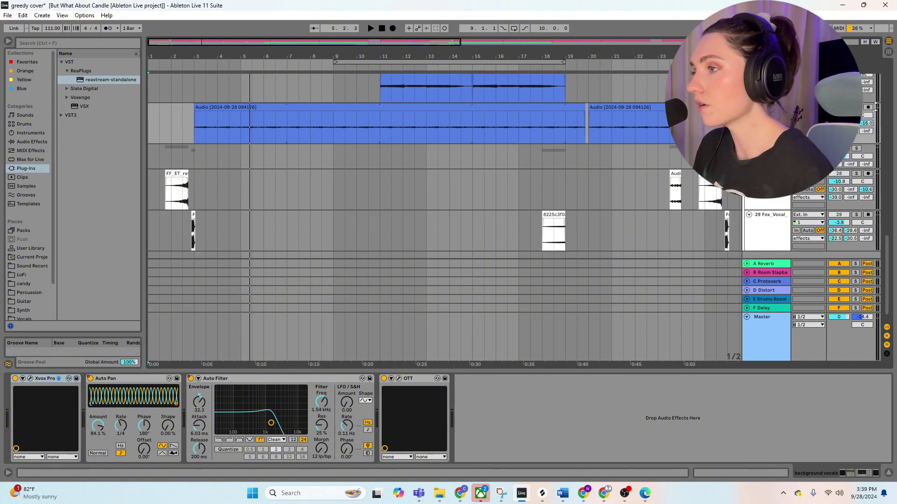
{"action": "key", "text": "0"}
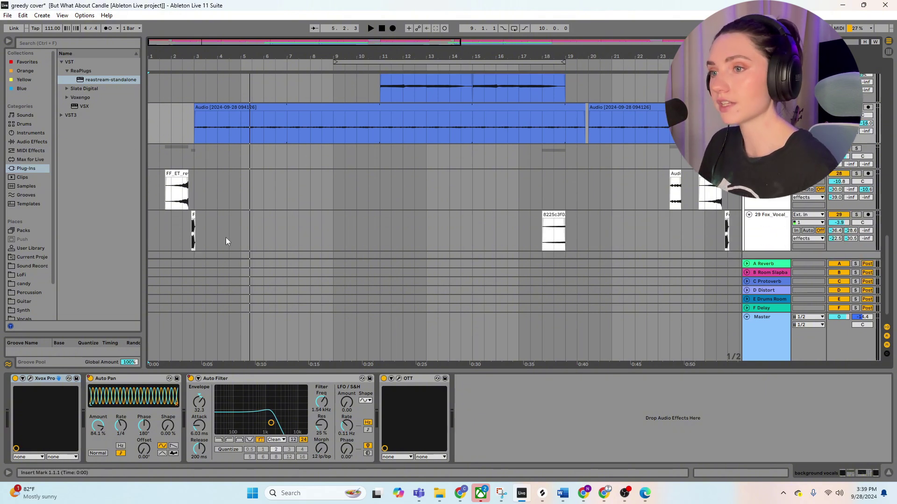
{"action": "left_click", "coordinate": [175, 176]}
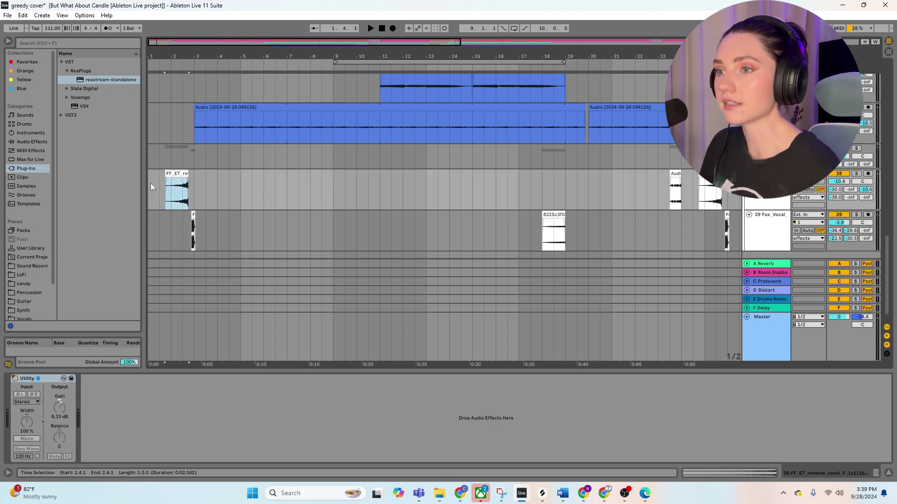
{"action": "left_click", "coordinate": [194, 231]}
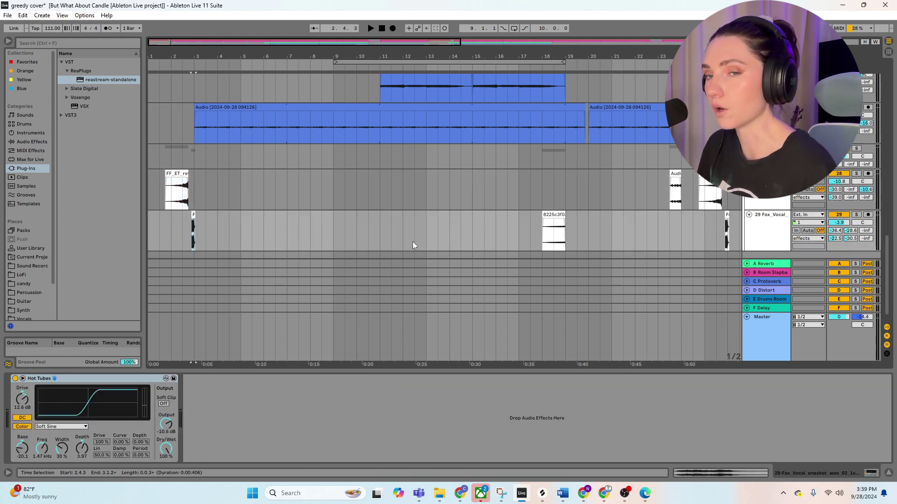
- Solo the effects group and play its opening clips
{"action": "left_click", "coordinate": [856, 148]}
{"action": "key", "text": "space"}
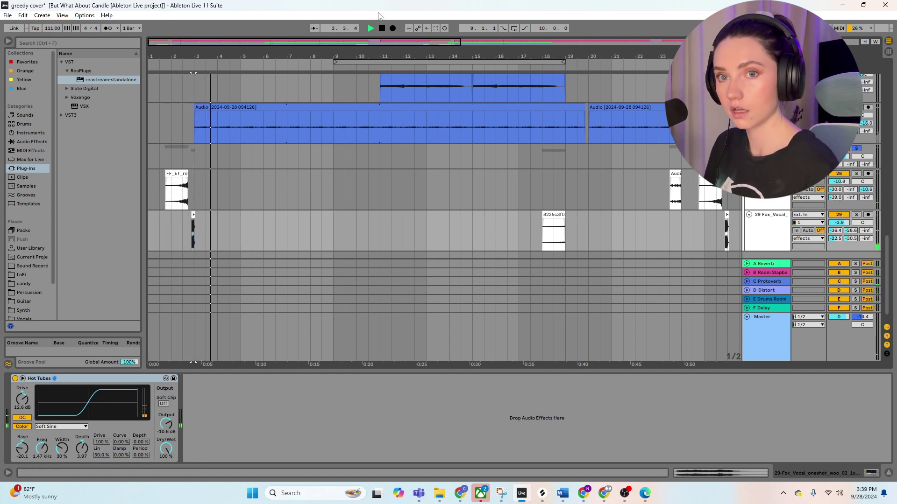
{"action": "left_click", "coordinate": [381, 28]}
- Play the effects clip in bar 18, and cue the effects clips from bar 23
{"action": "left_click", "coordinate": [540, 68]}
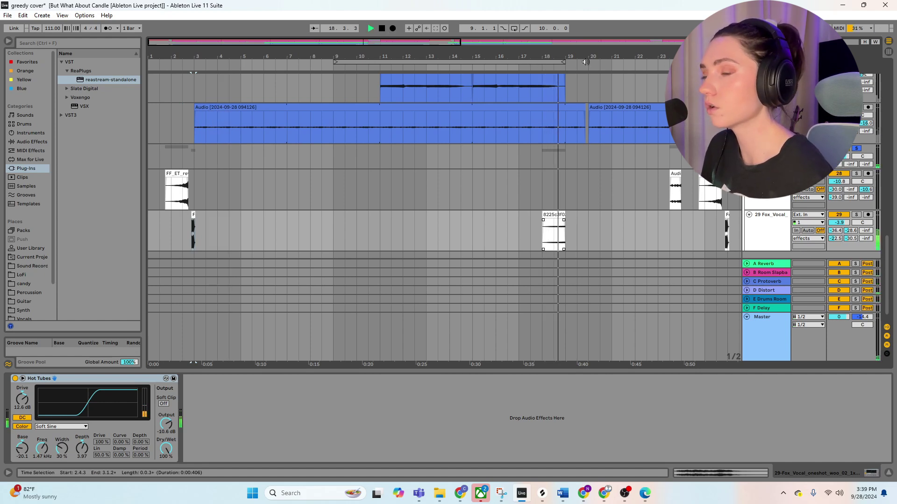
{"action": "left_click", "coordinate": [381, 29]}
{"action": "left_click_drag", "start_coordinate": [716, 56], "coordinate": [556, 104]}
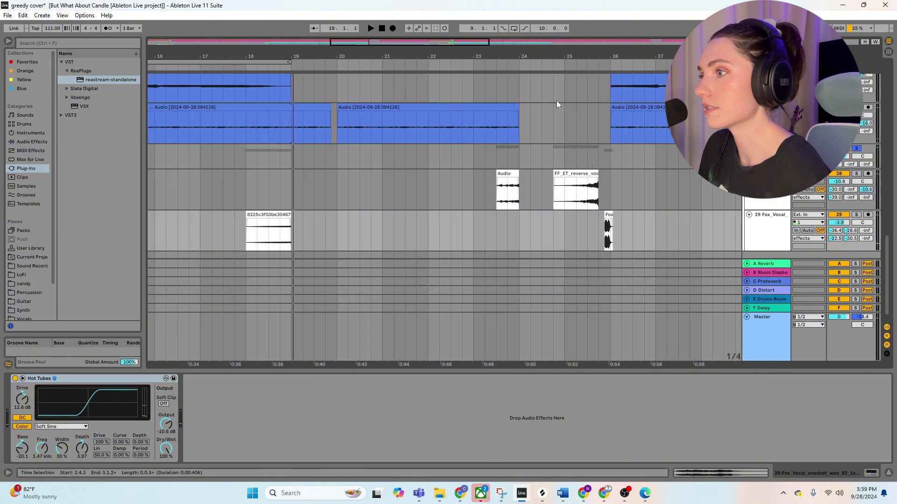
{"action": "left_click", "coordinate": [494, 60]}
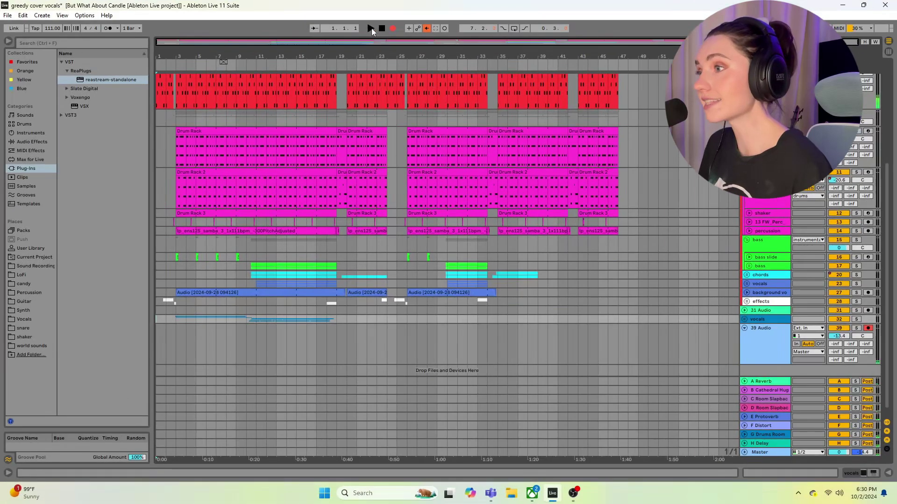
- Start recording on the armed track 39 Audio from bar 1 in the greedy cover vocals project
{"action": "left_click", "coordinate": [372, 28]}
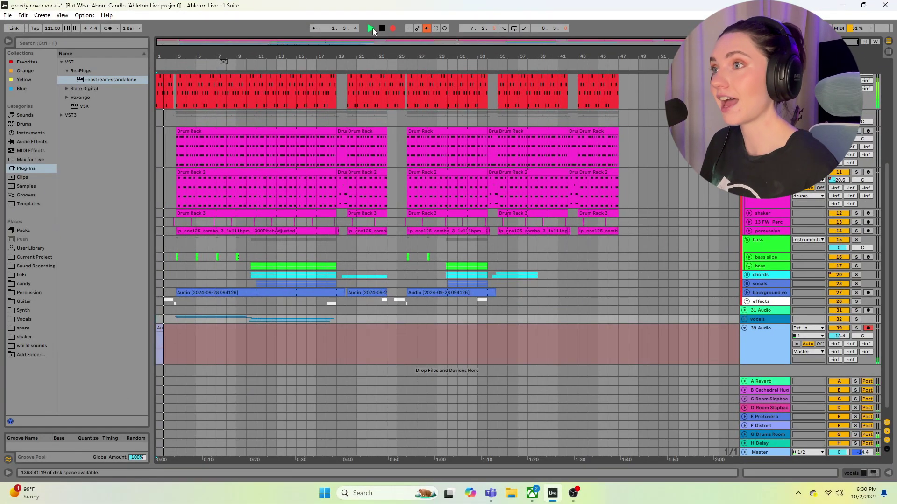